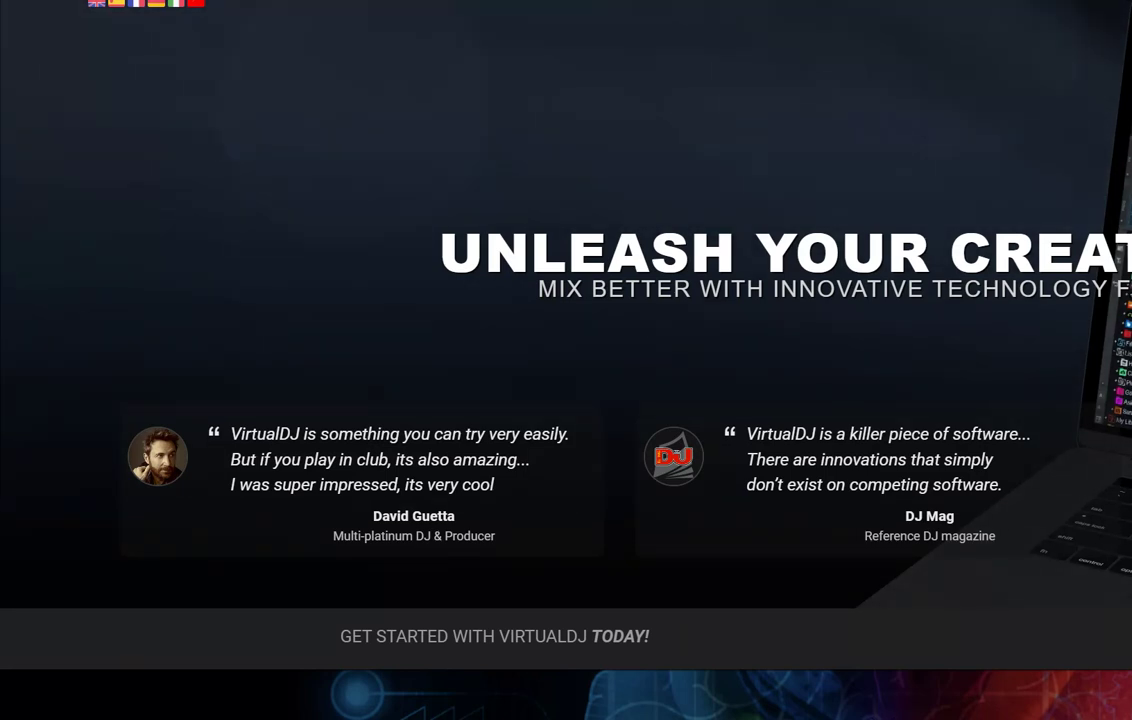
Switch to the File Explorer window showing the Elements (D:) drive and its Stems folder
key("alt+Tab")
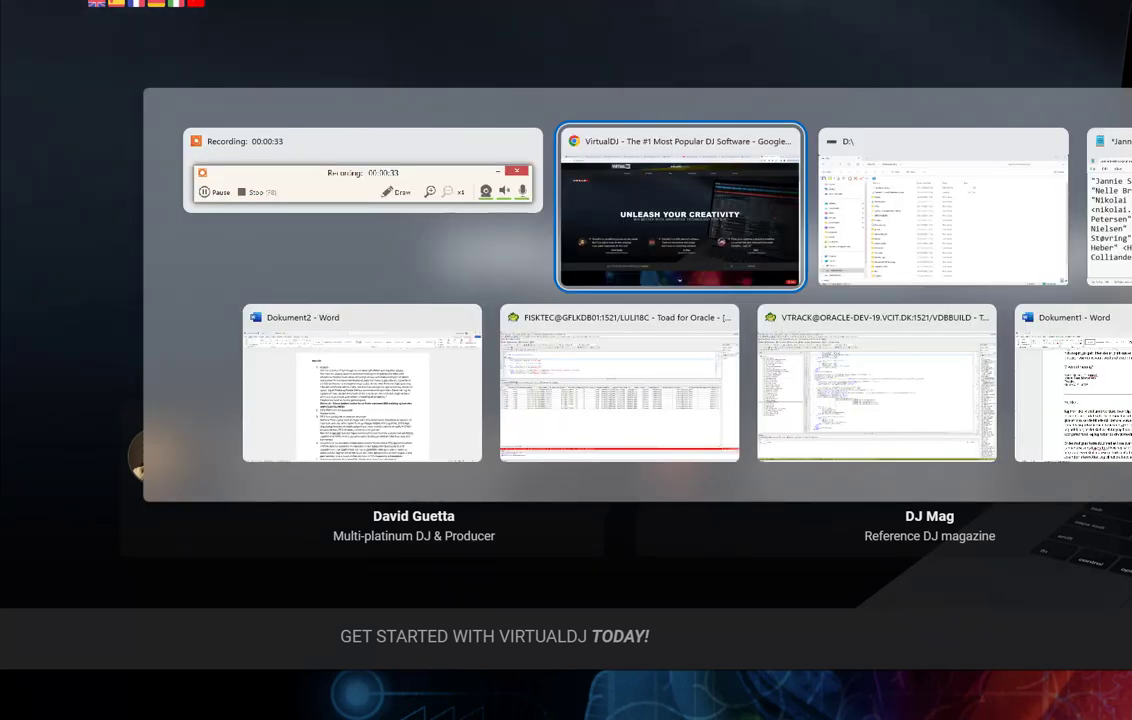
key("Tab")
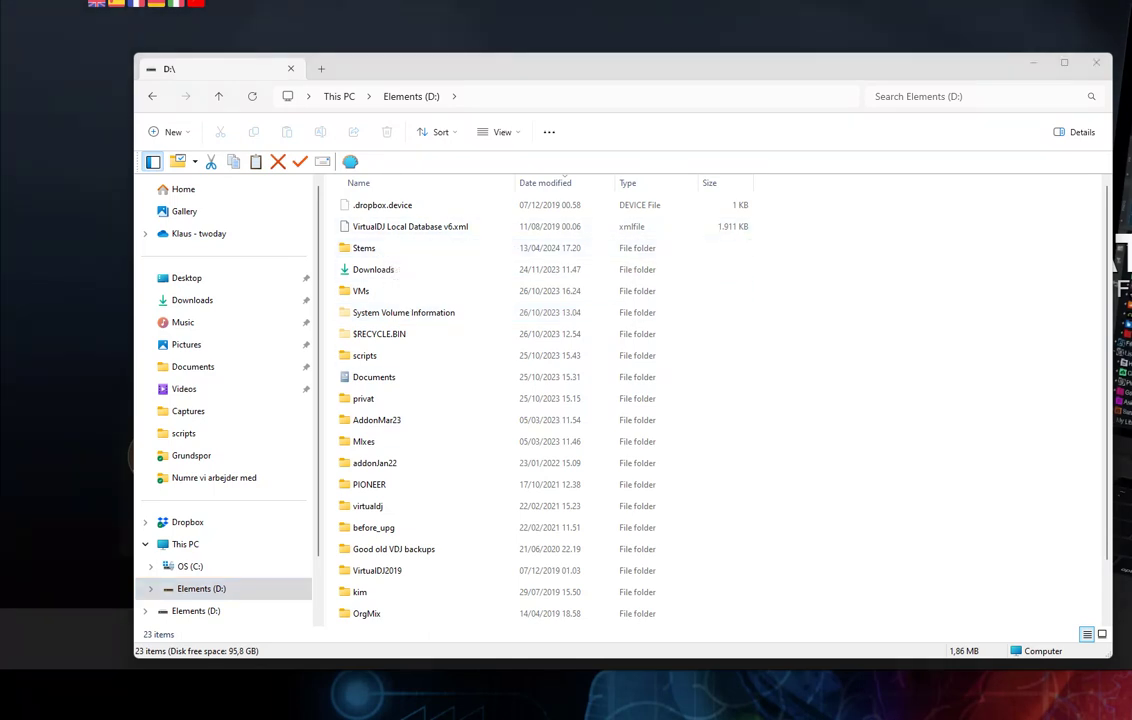
Launch VirtualDJ from a 'virtual' search, show the RKC folder's tracks, and center the Options window
key("super")
type("virtual")
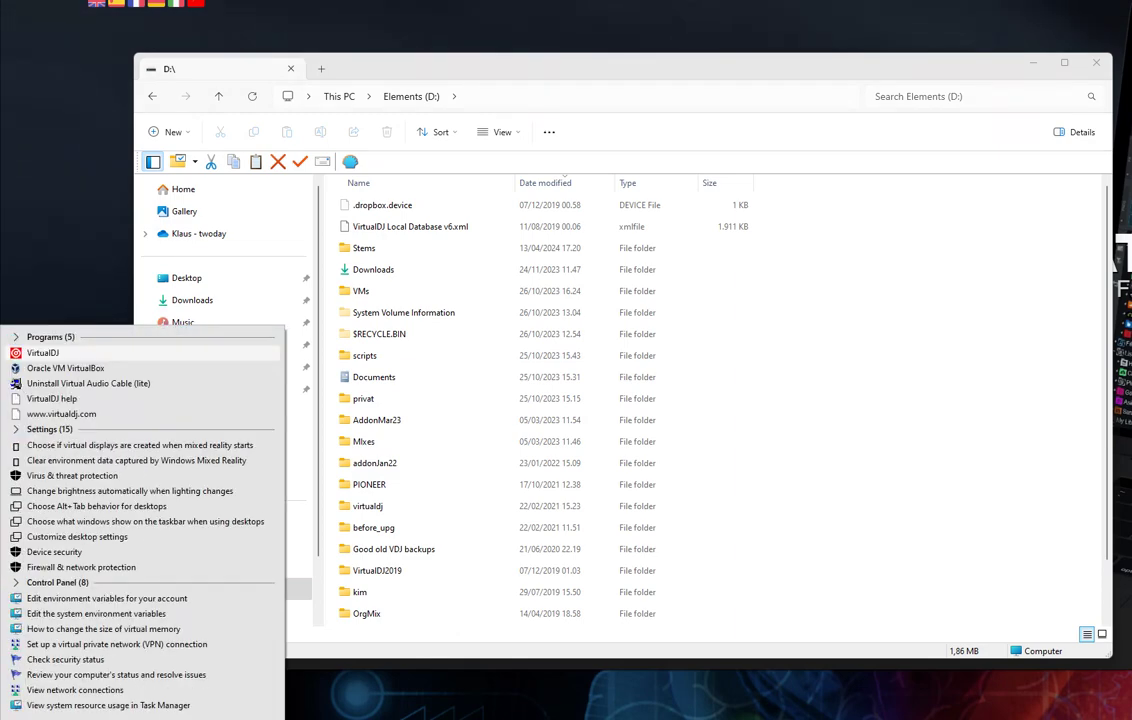
key("Return")
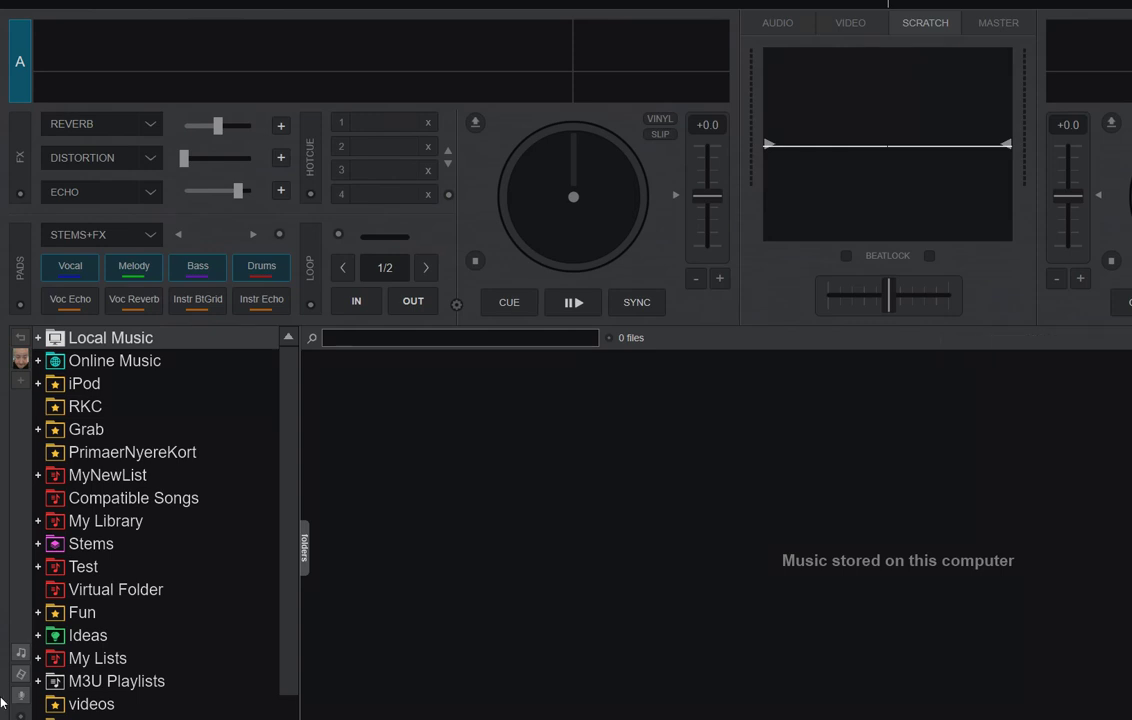
left_click(85, 405)
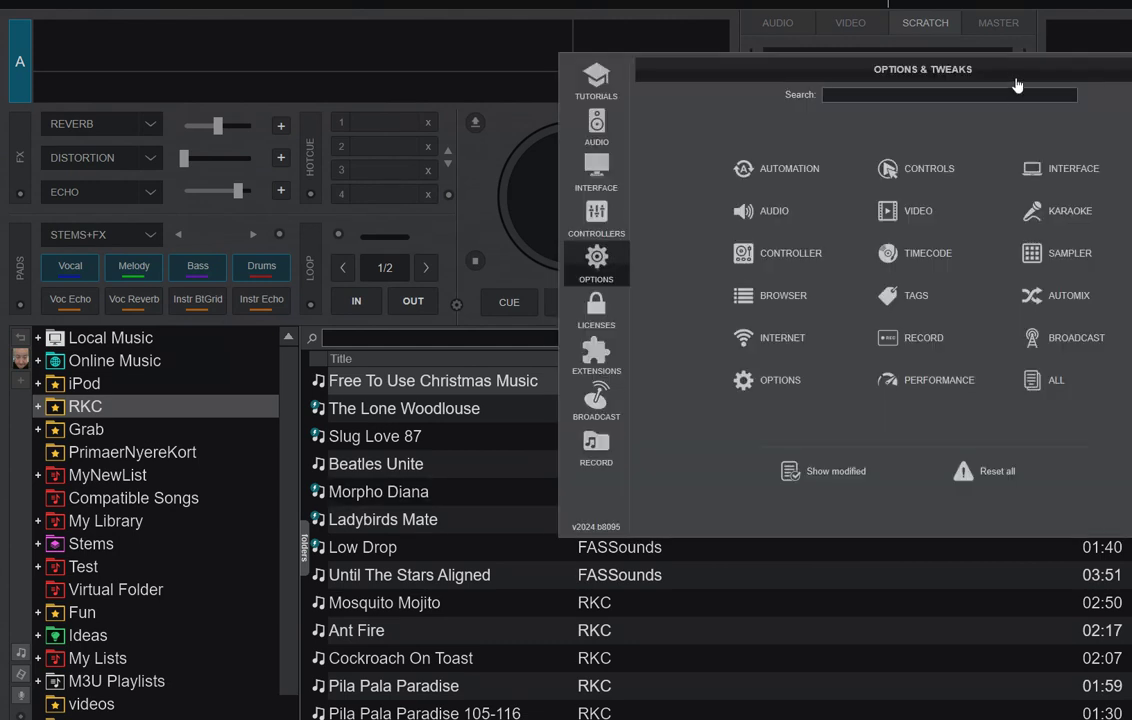
left_click_drag(1015, 80, 734, 128)
Filter settings for 'stems' and point stemsSavedFolder to the Stems folder on Elements (D:)
left_click(645, 146)
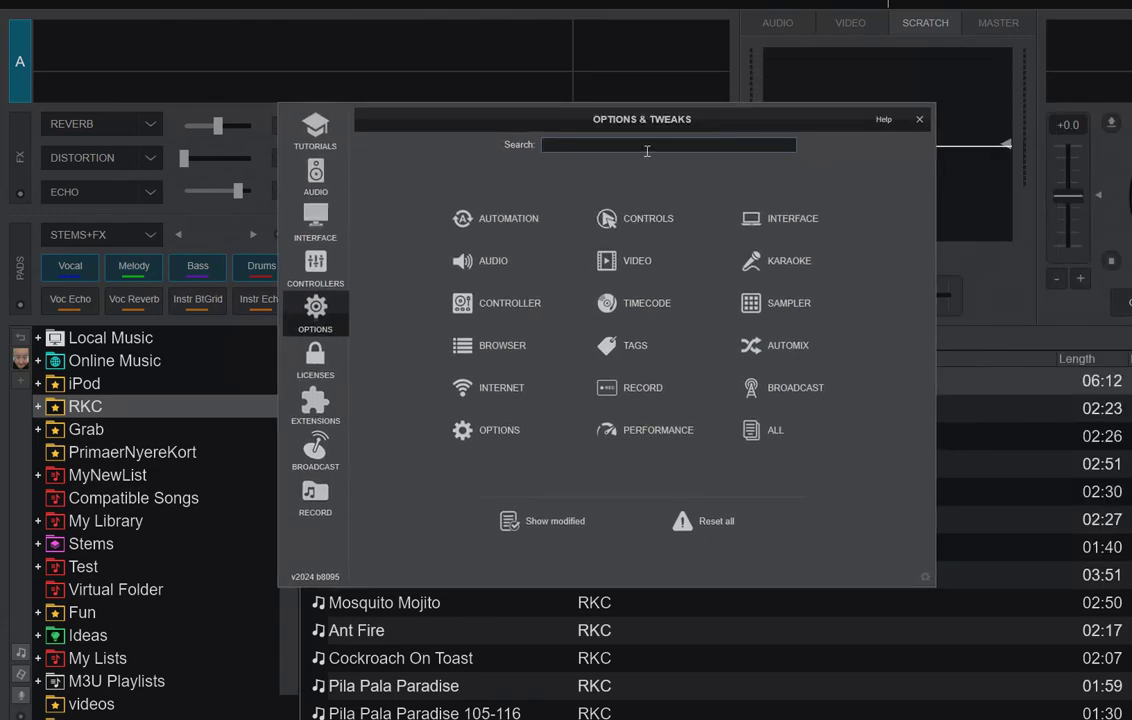
type("stems")
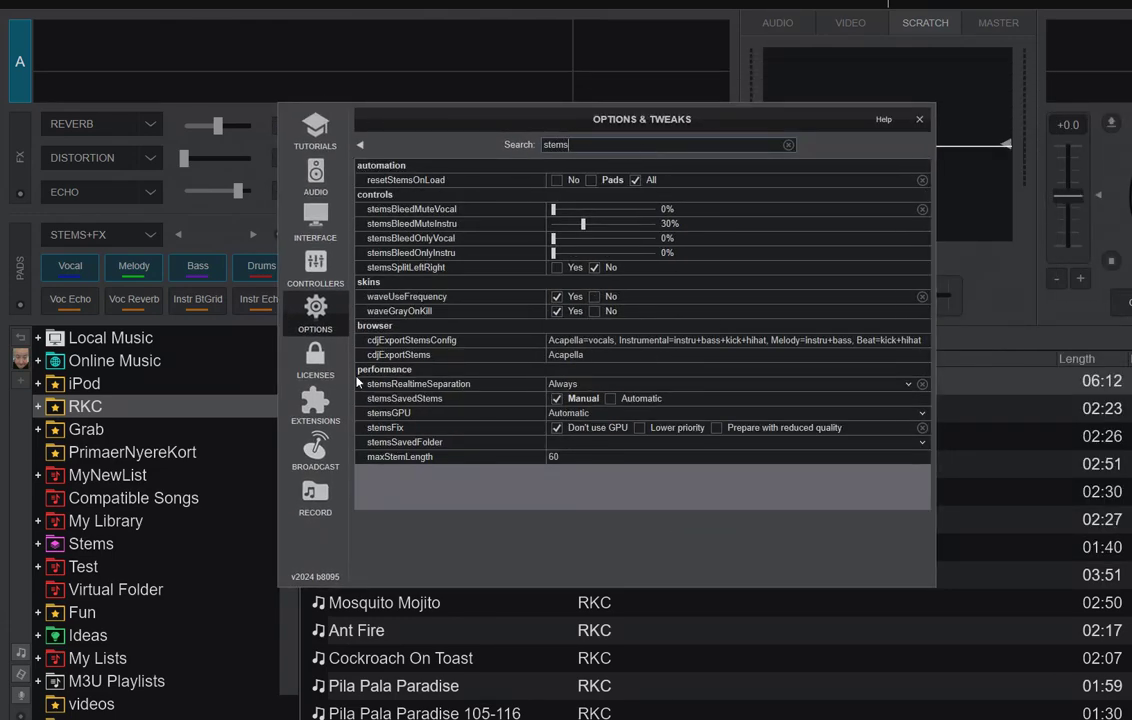
mouse_move(465, 450)
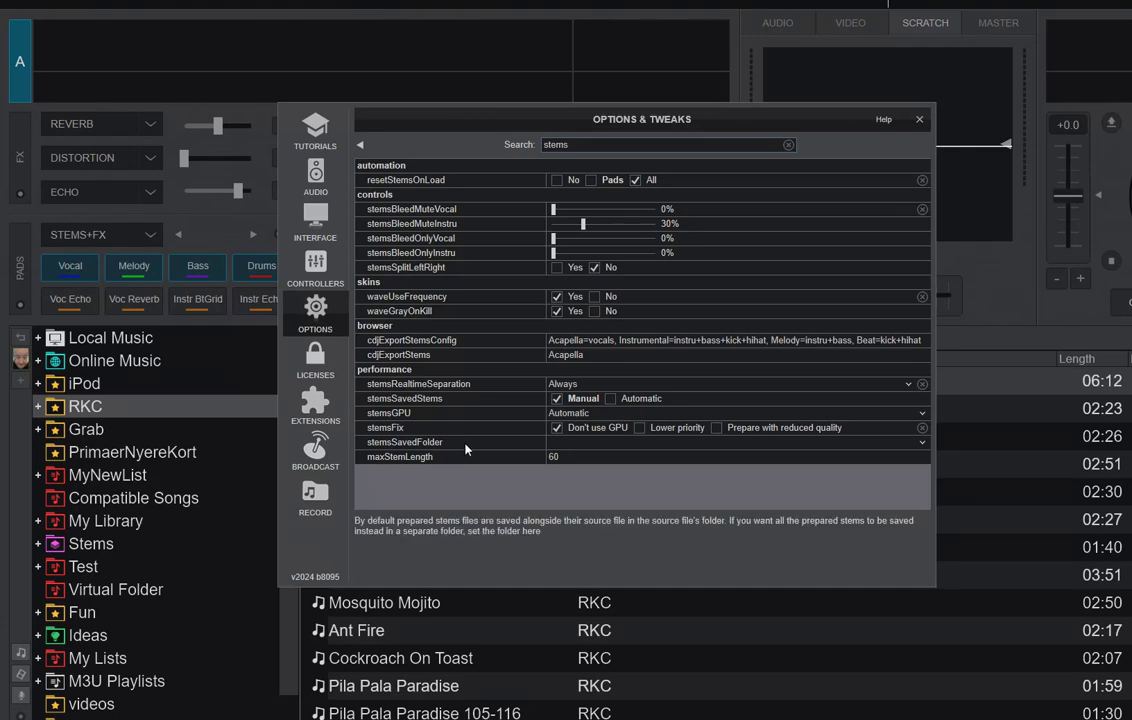
left_click(921, 445)
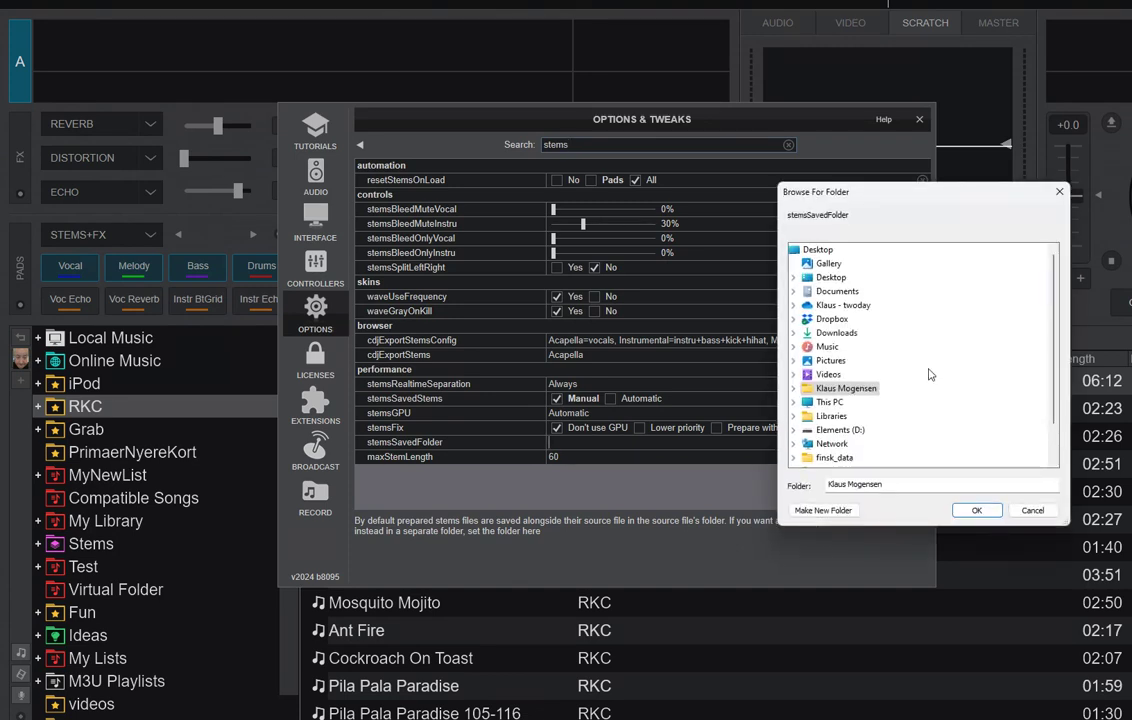
double_click(842, 430)
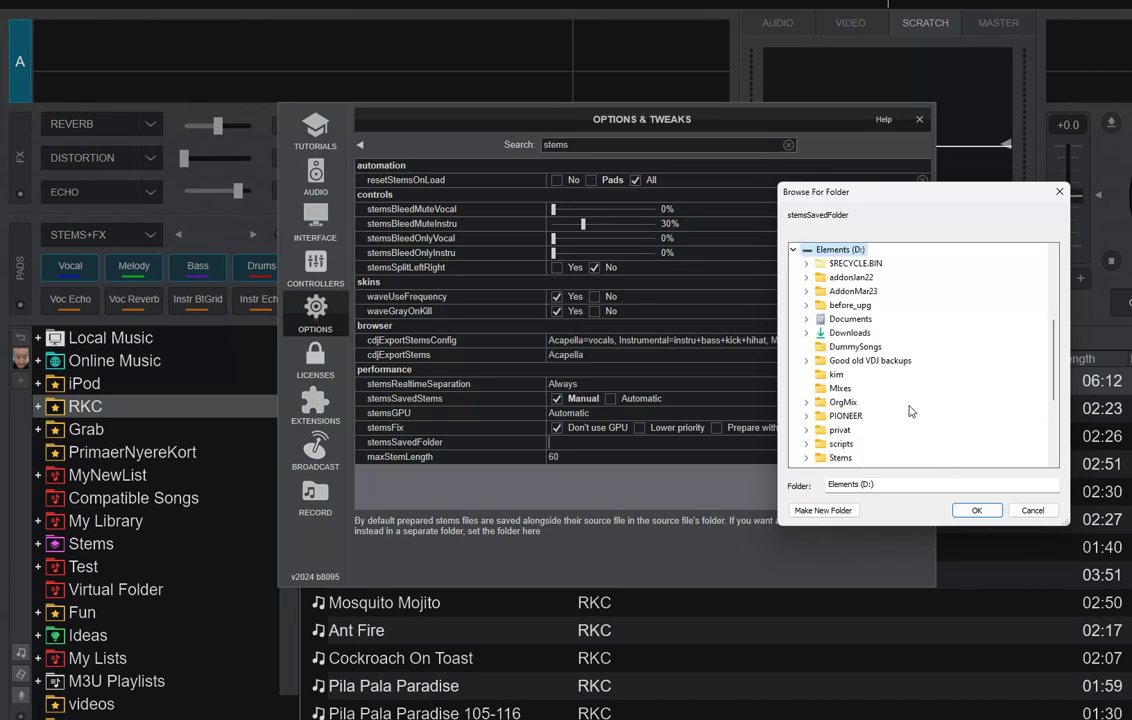
scroll(911, 400, "down", 1)
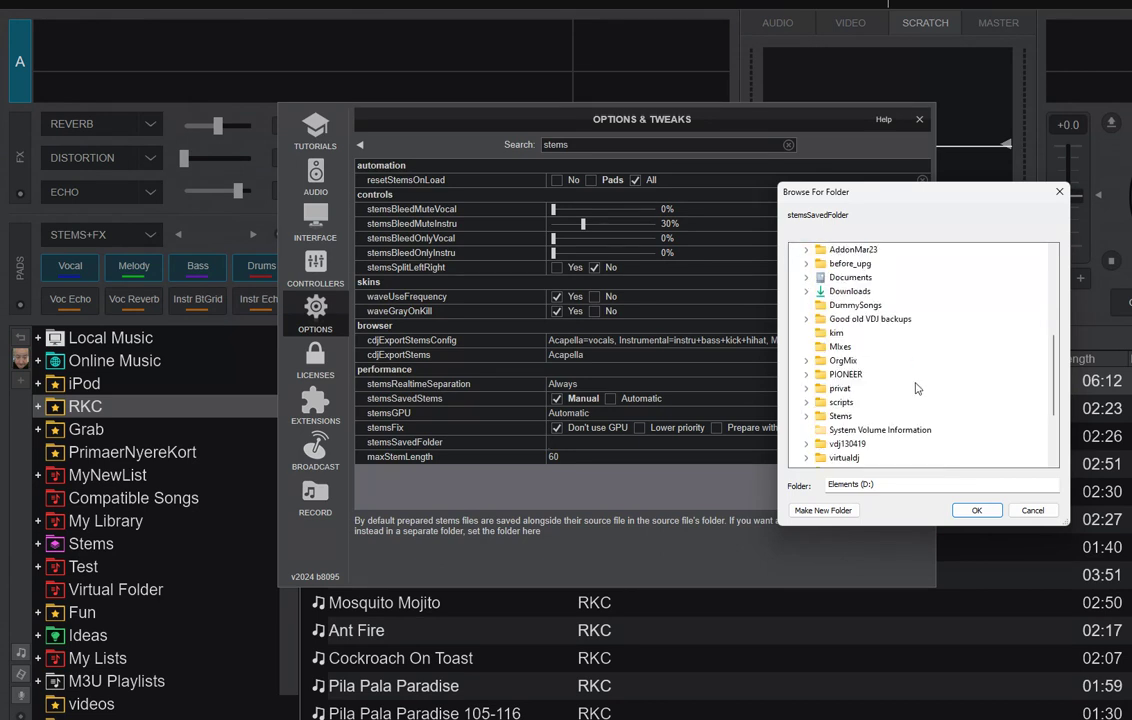
left_click(845, 418)
left_click(978, 510)
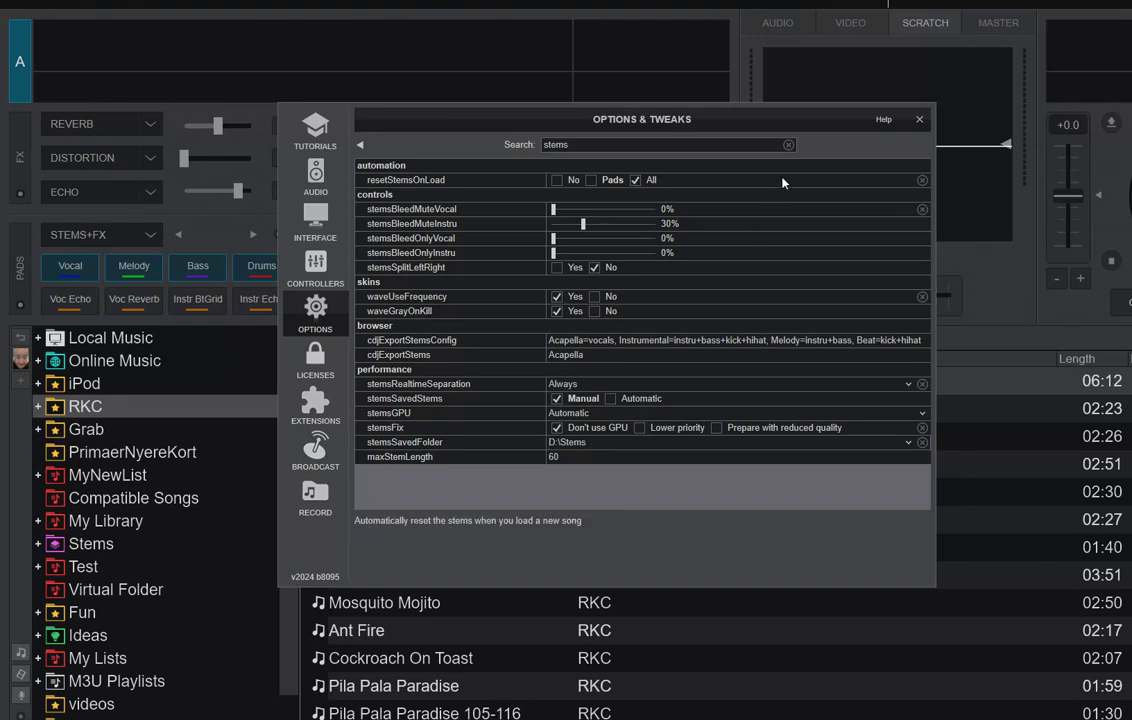
Close Options and start saving prepared stems for the Ant Fire track
left_click(919, 119)
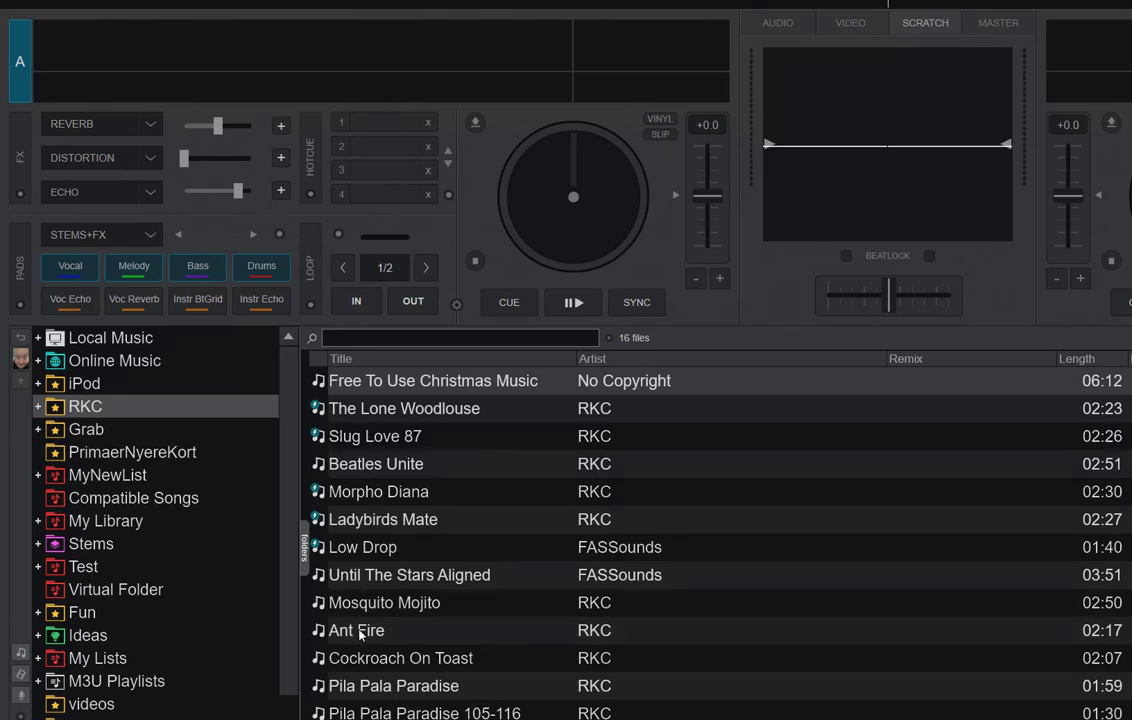
left_click(388, 633)
right_click(438, 635)
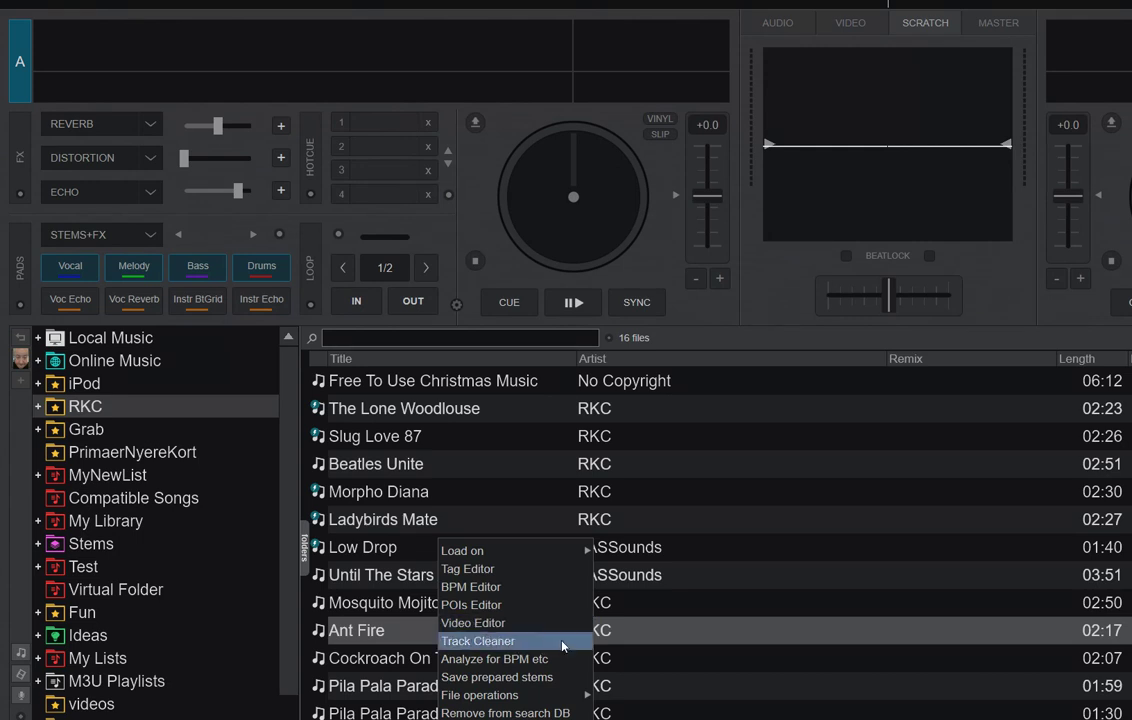
left_click(552, 677)
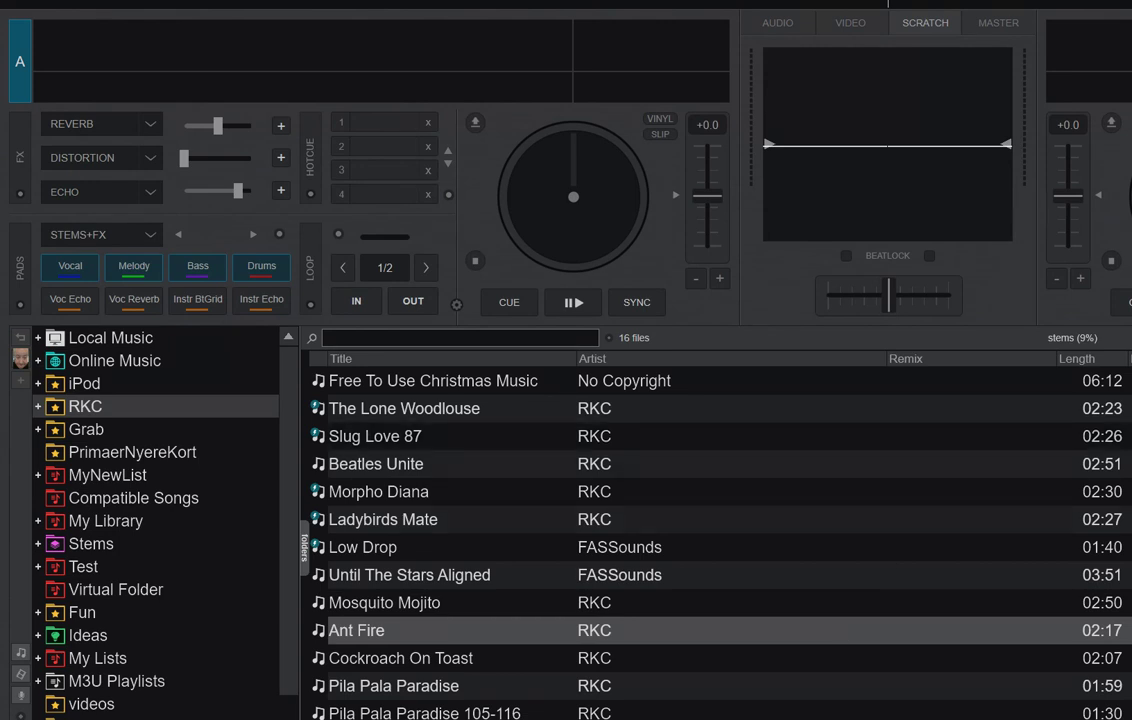
key("alt+Tab")
key("alt+Tab")
Check D:\Stems in Explorer for the new prepared-stems folder, then minimise Explorer
key("alt+Tab")
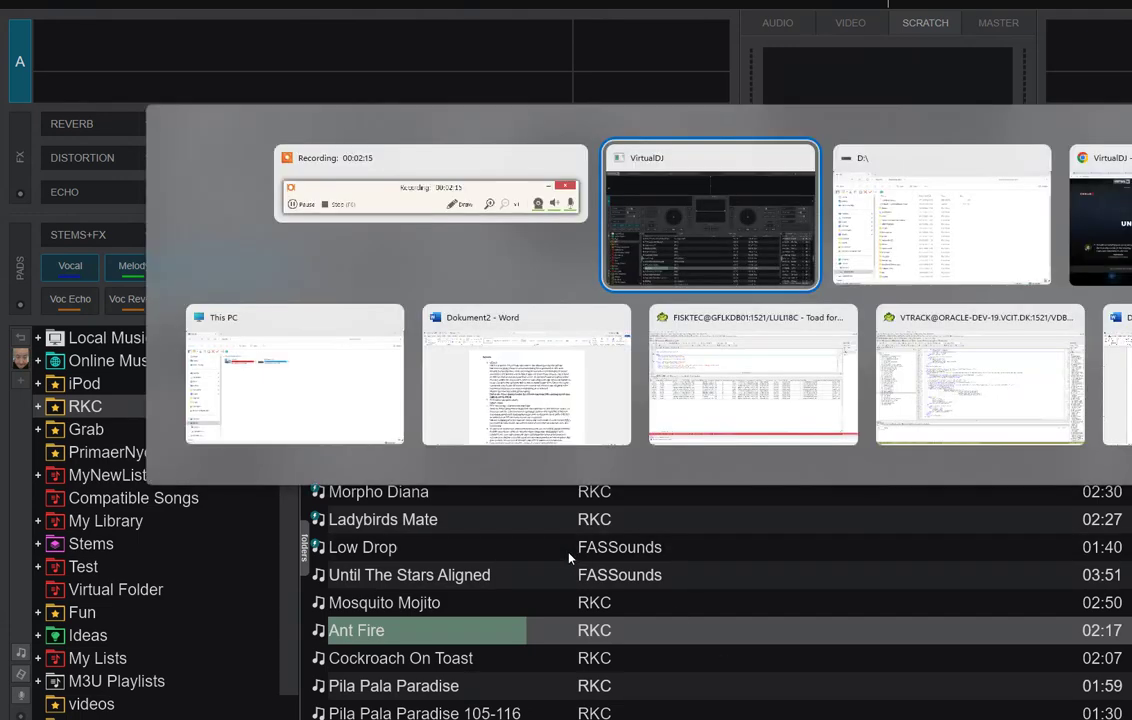
key("alt+Tab")
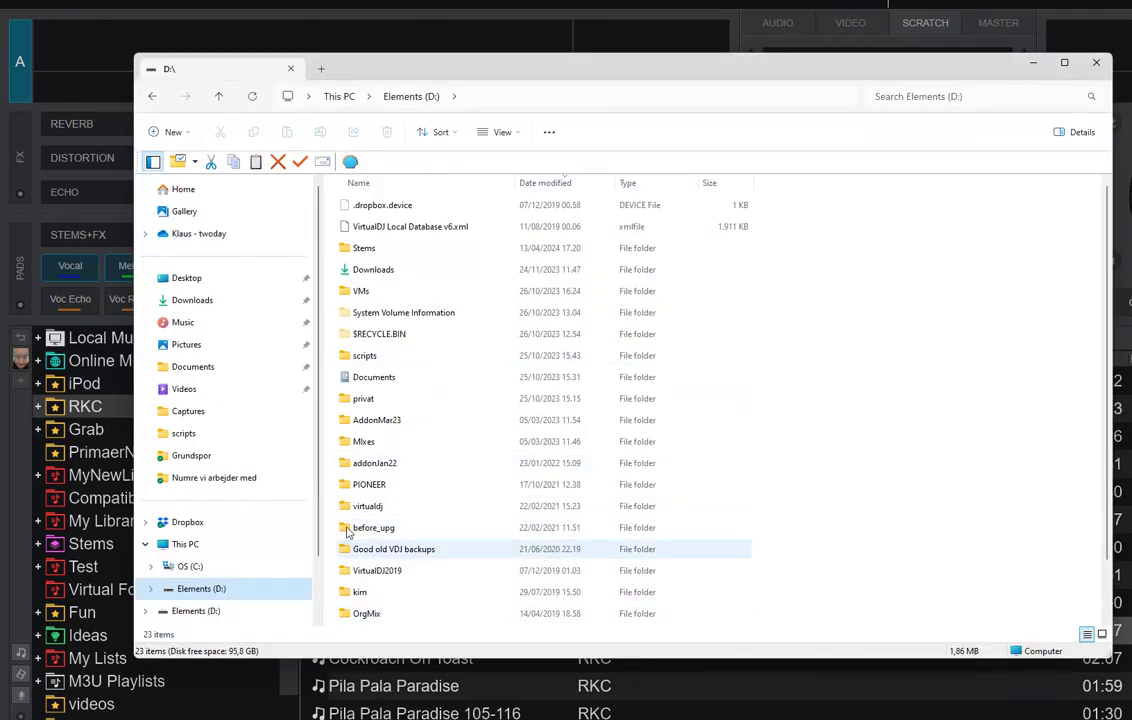
double_click(362, 250)
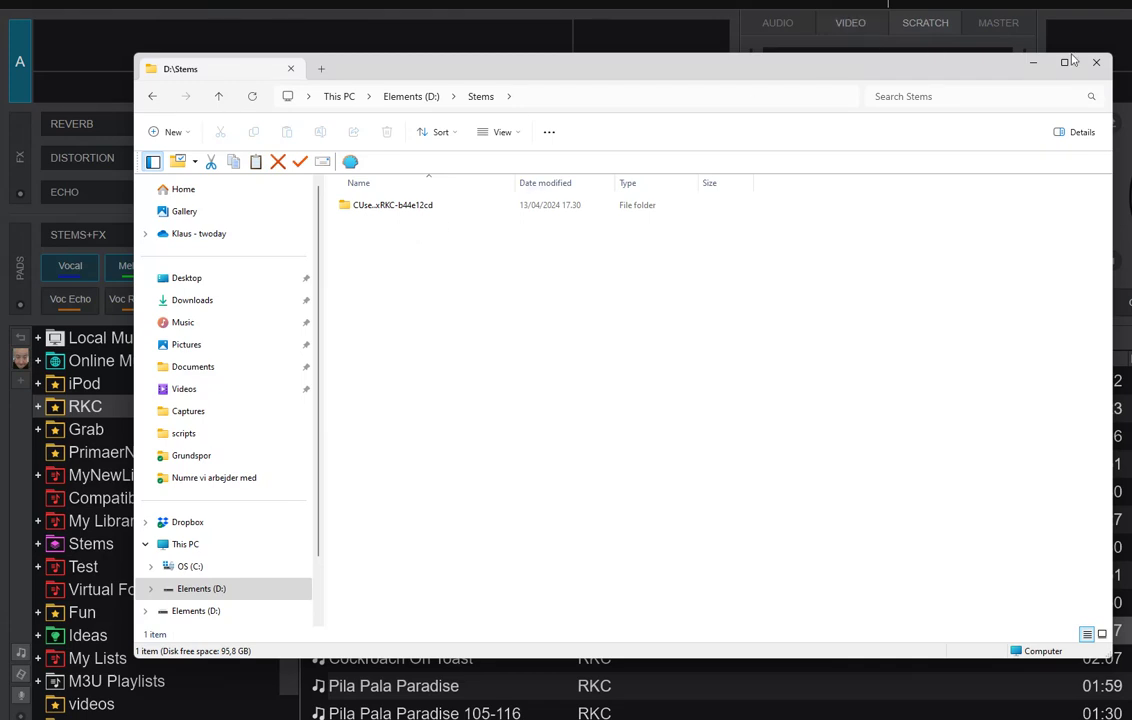
left_click(1033, 63)
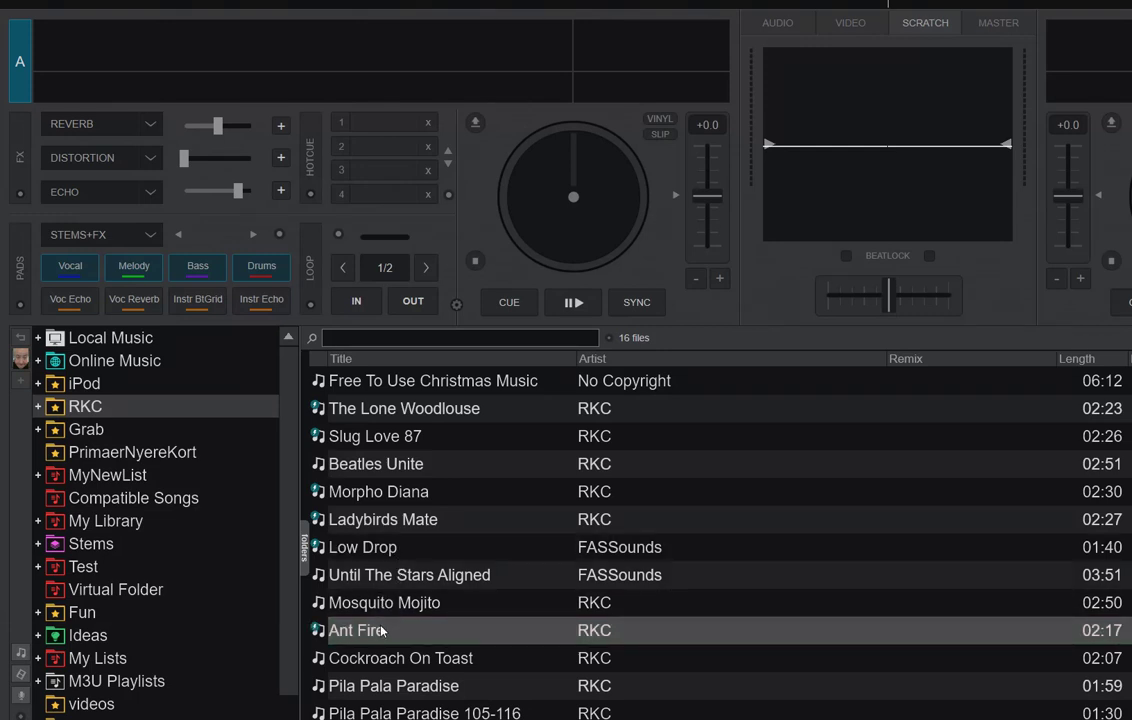
Load Ant Fire on deck A, play it, seek to about 1:01, and return to the 0:33.1 cue
left_click_drag(370, 633, 543, 235)
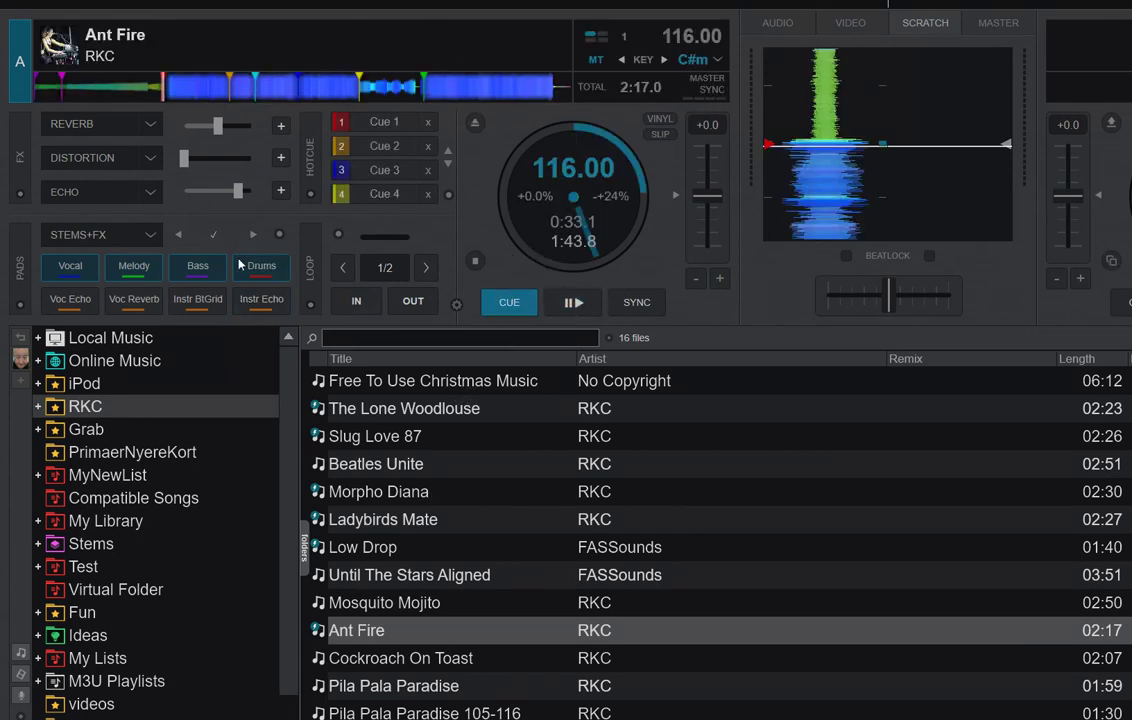
left_click(573, 304)
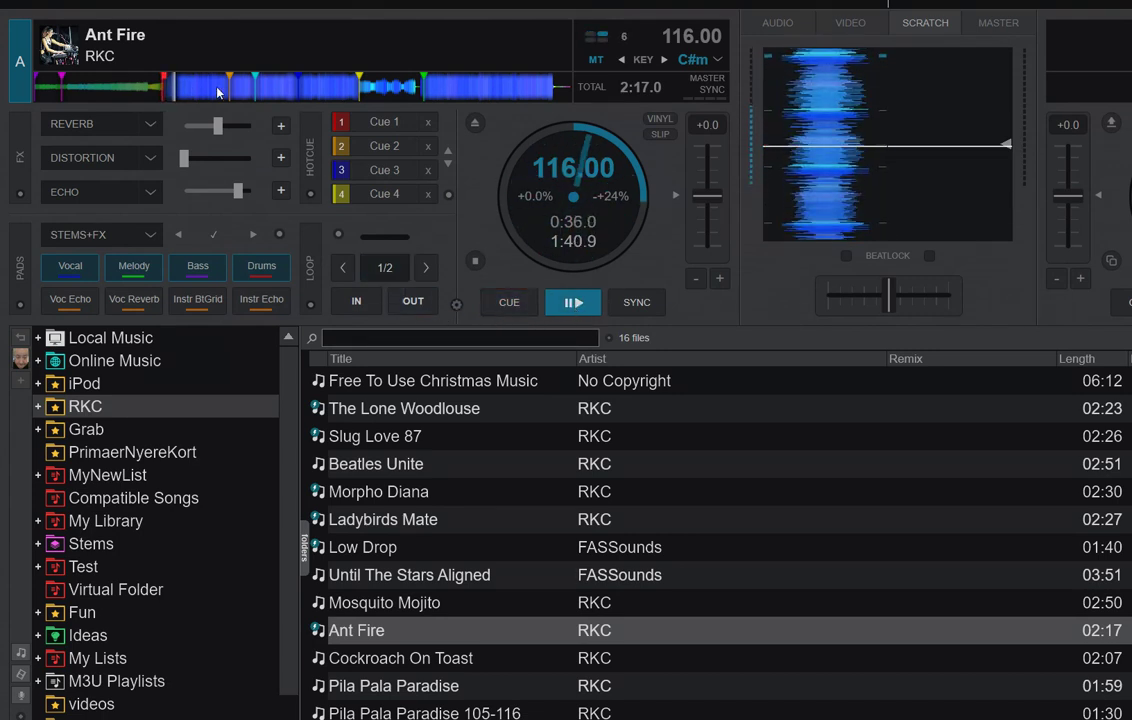
left_click(267, 88)
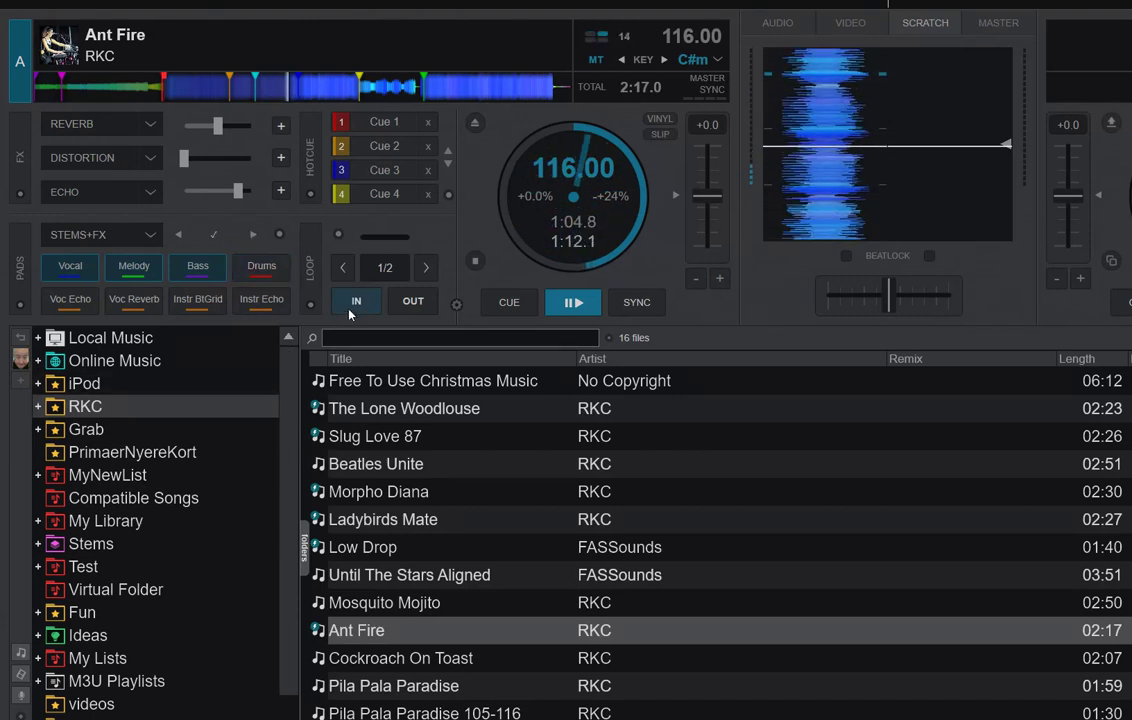
left_click(516, 305)
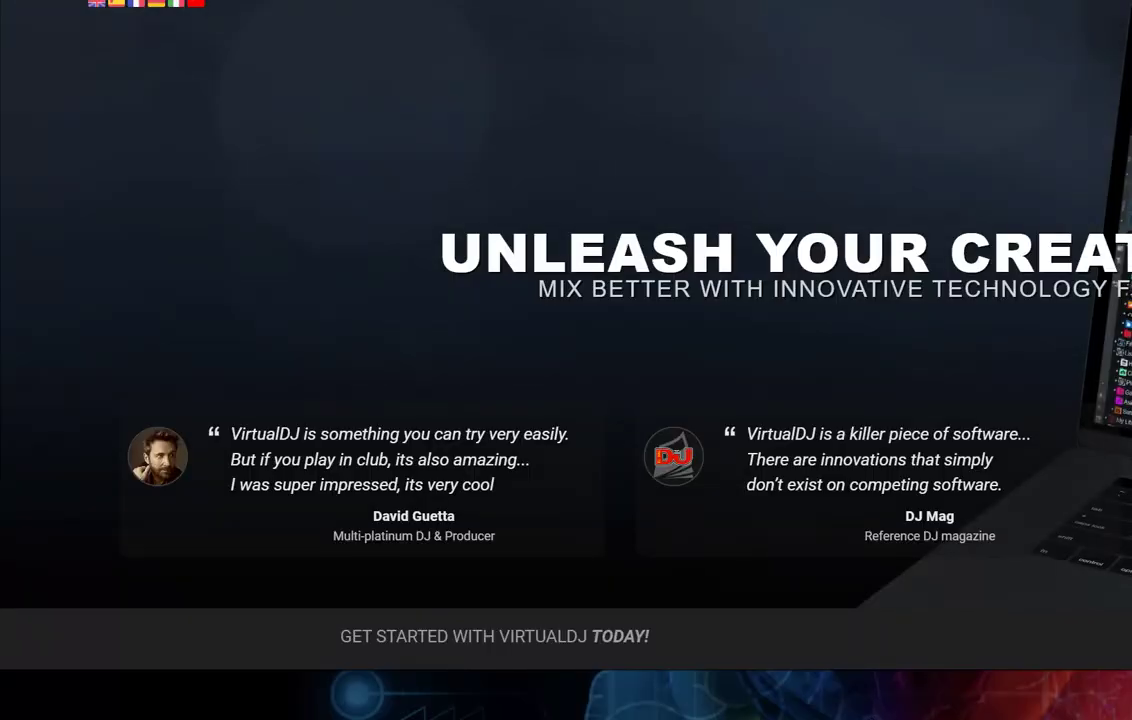
key("super")
Reopen VirtualDJ, load Ant Fire on deck A, play, seek to about 0:54, and return to cue
type("virtual")
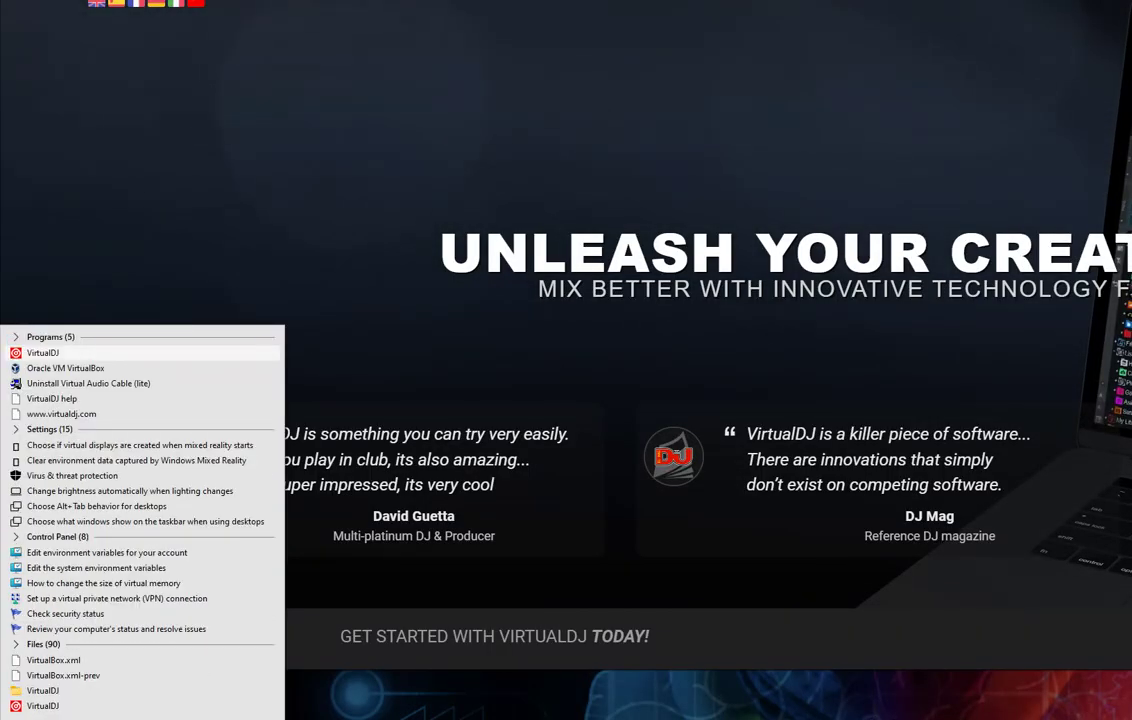
key("Return")
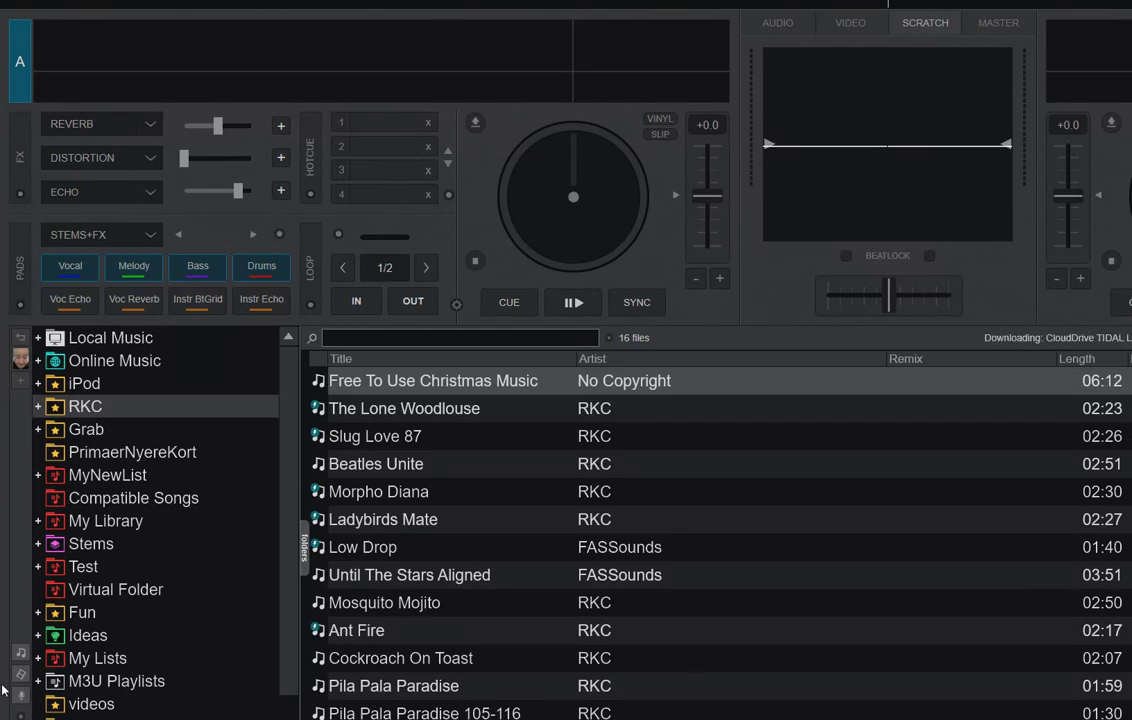
left_click(365, 630)
left_click_drag(405, 556, 565, 250)
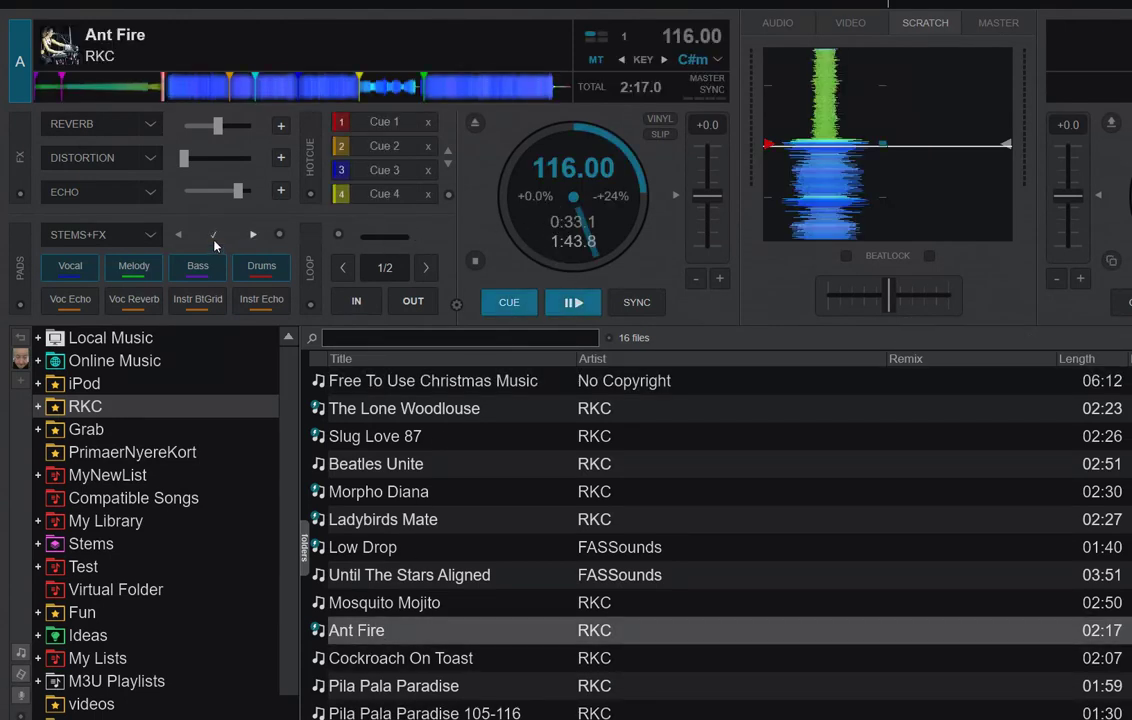
left_click(572, 302)
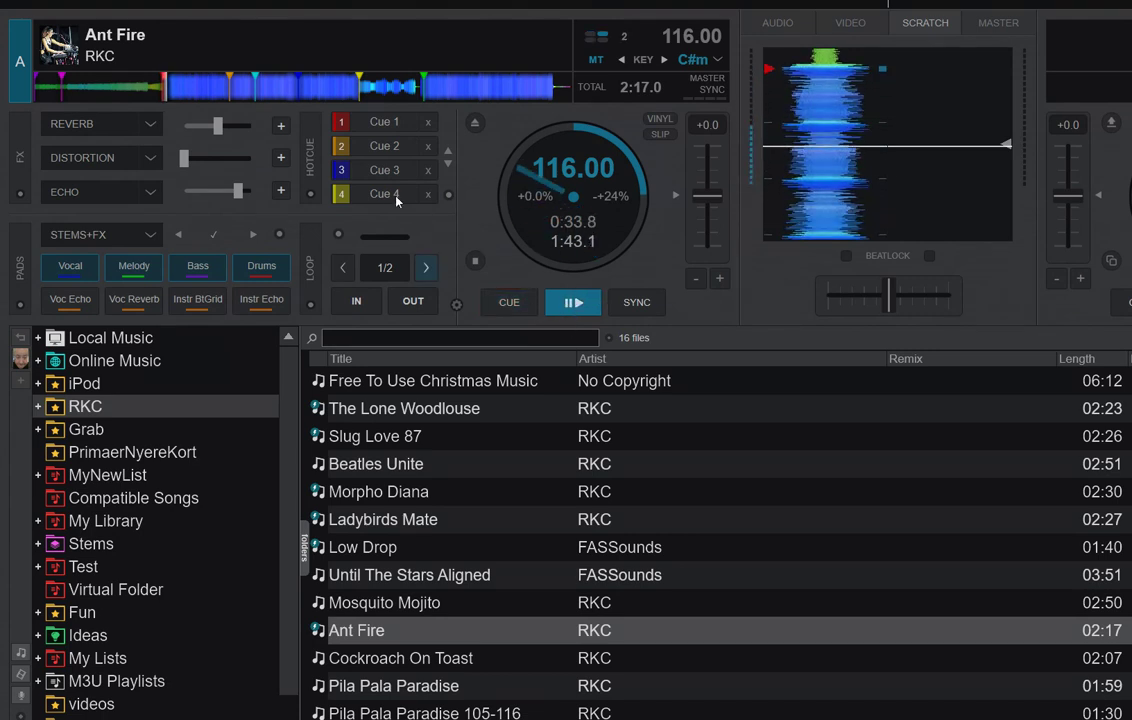
left_click(247, 90)
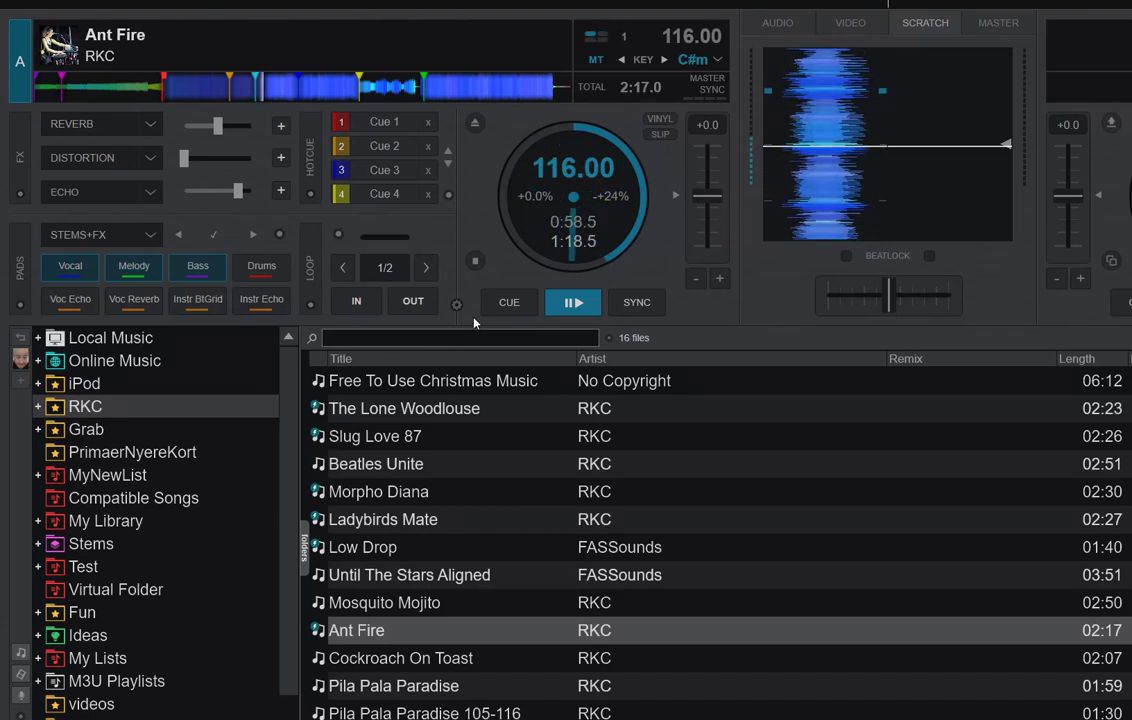
left_click(503, 303)
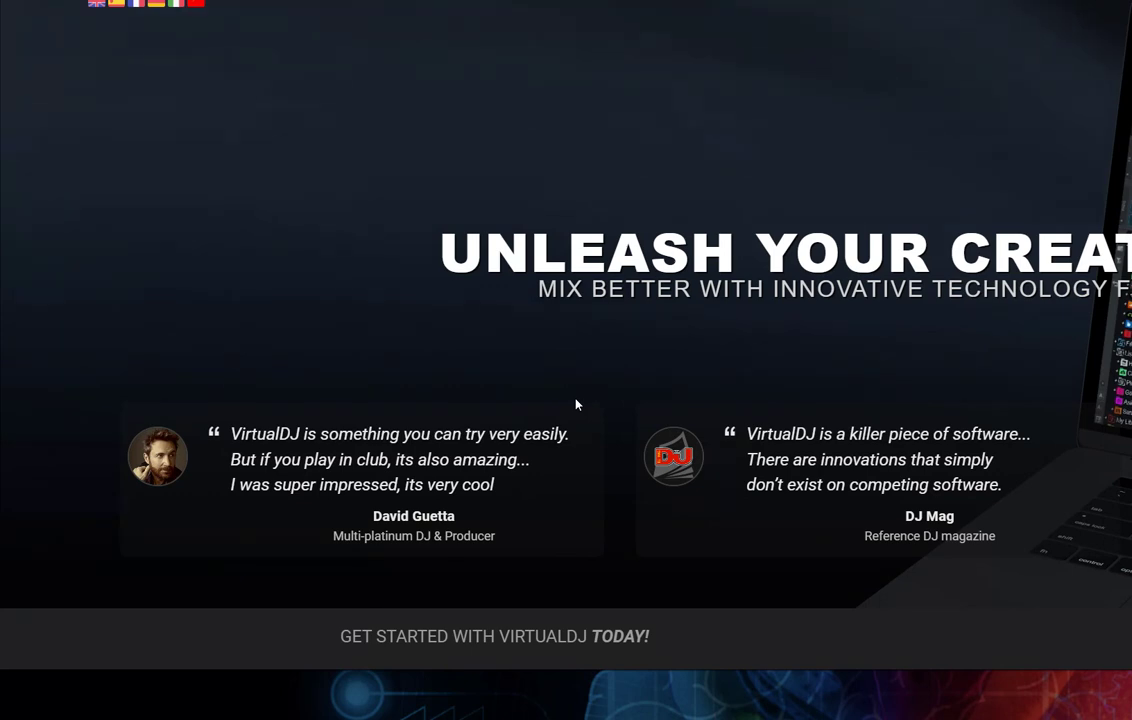
Relaunch VirtualDJ from a Start menu search for 'virtual'
key("super")
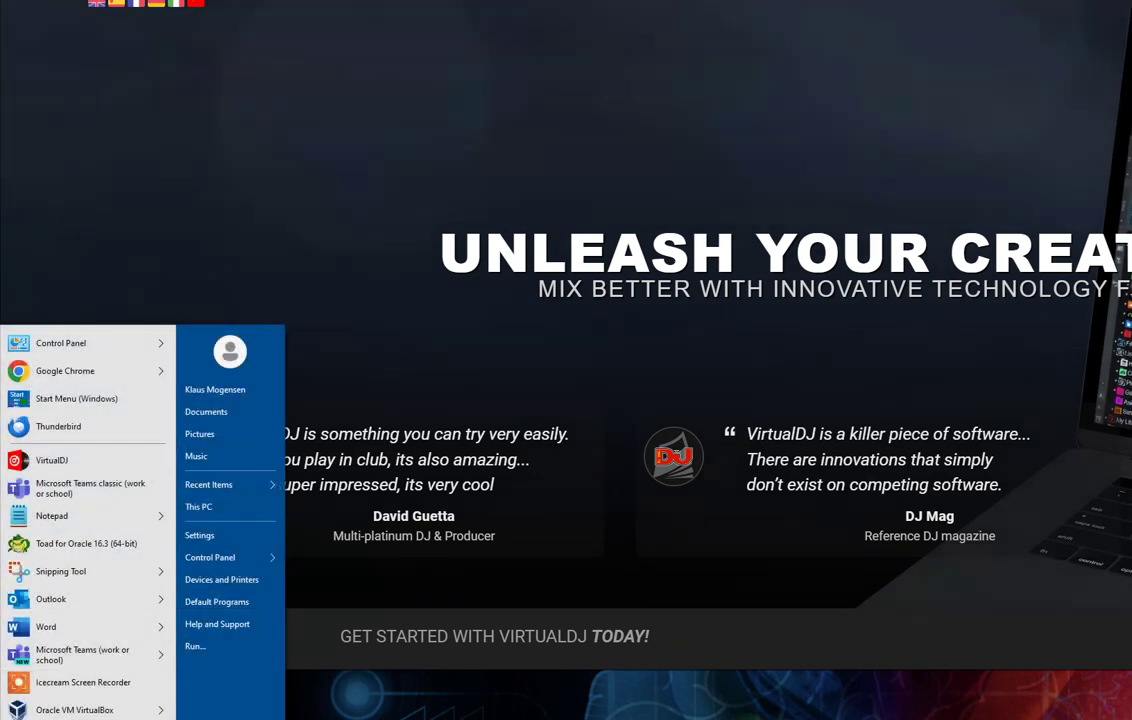
type("virtual")
key("Return")
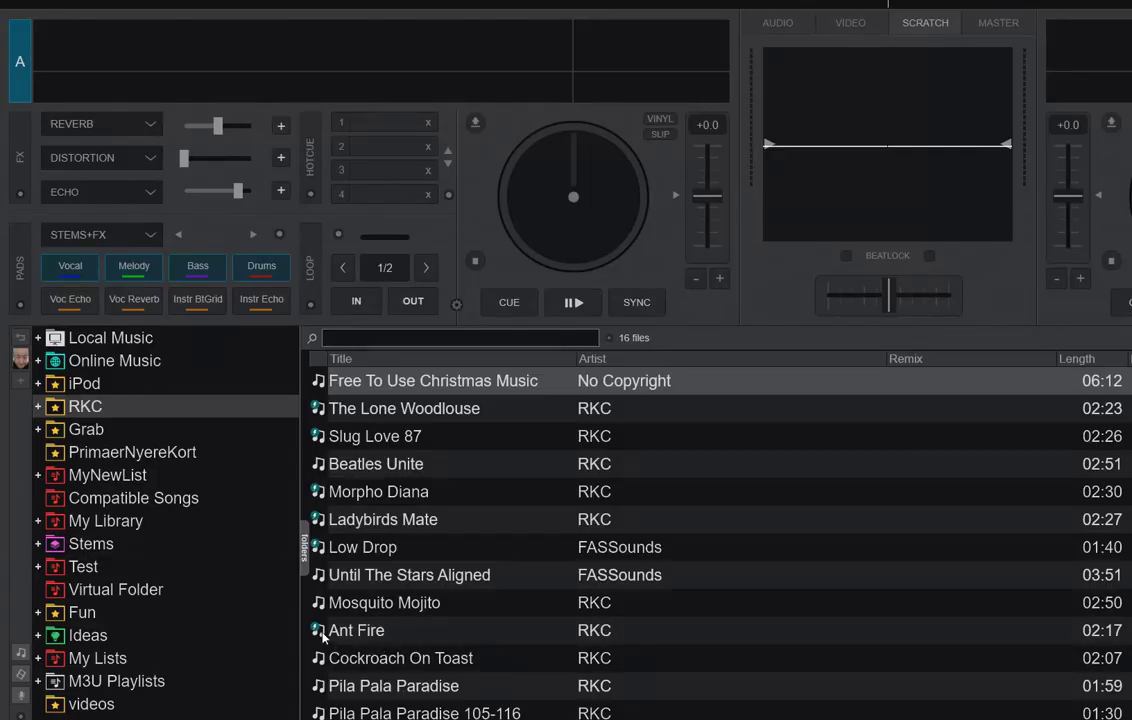
Load Ant Fire on deck A, play and skip ahead, then pause at 0:48.2, resume, and pause at 0:50.5
mouse_move(322, 636)
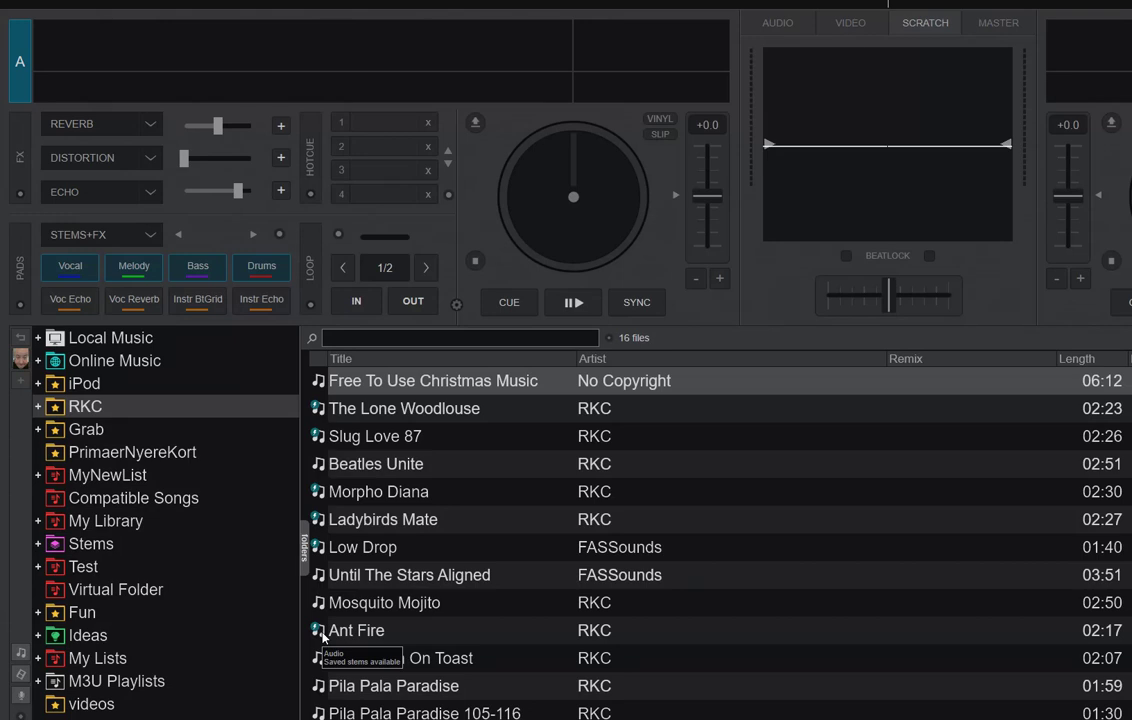
left_click_drag(322, 636, 547, 213)
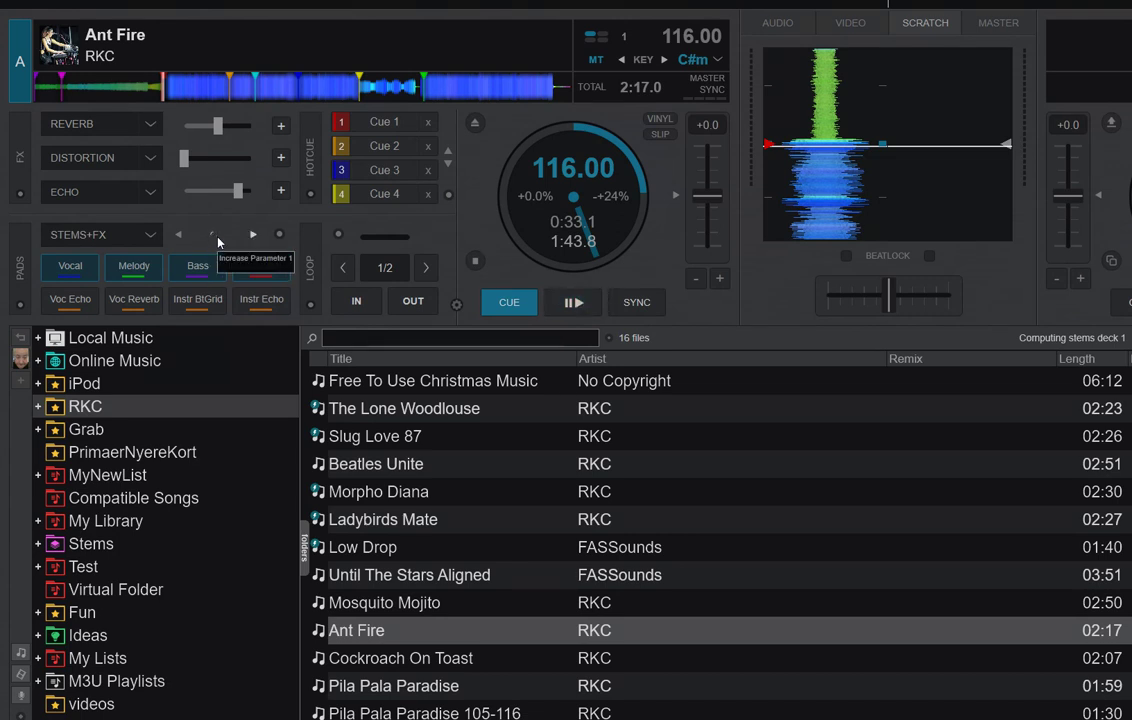
left_click(572, 303)
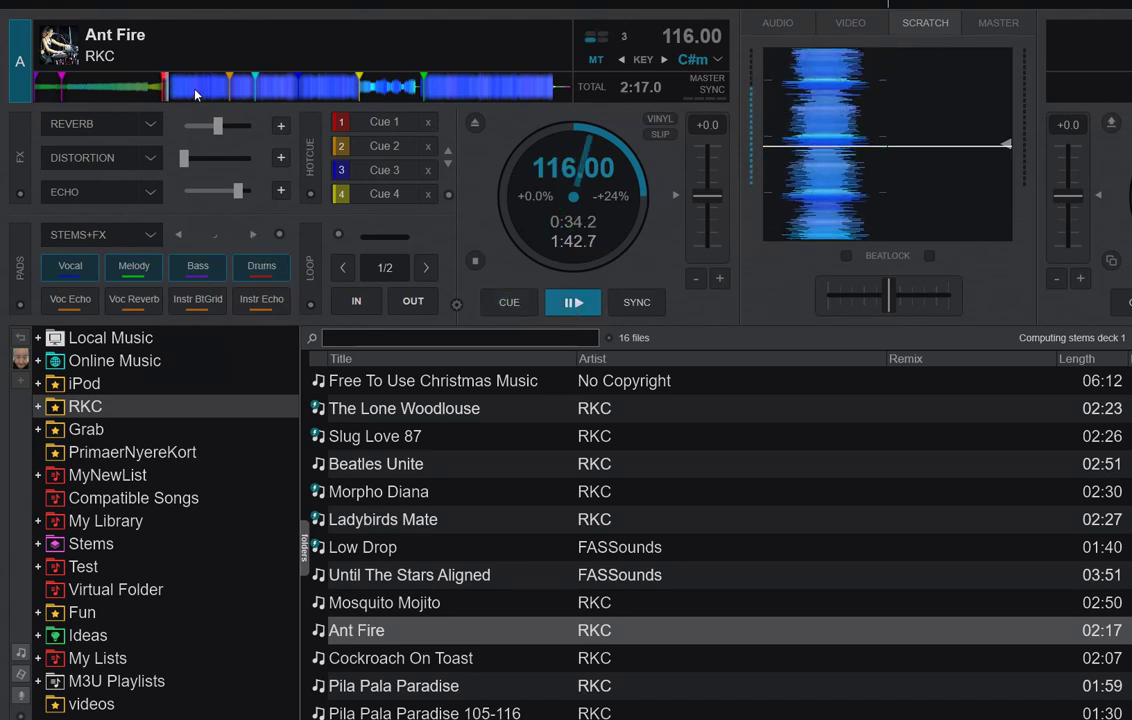
left_click(172, 80)
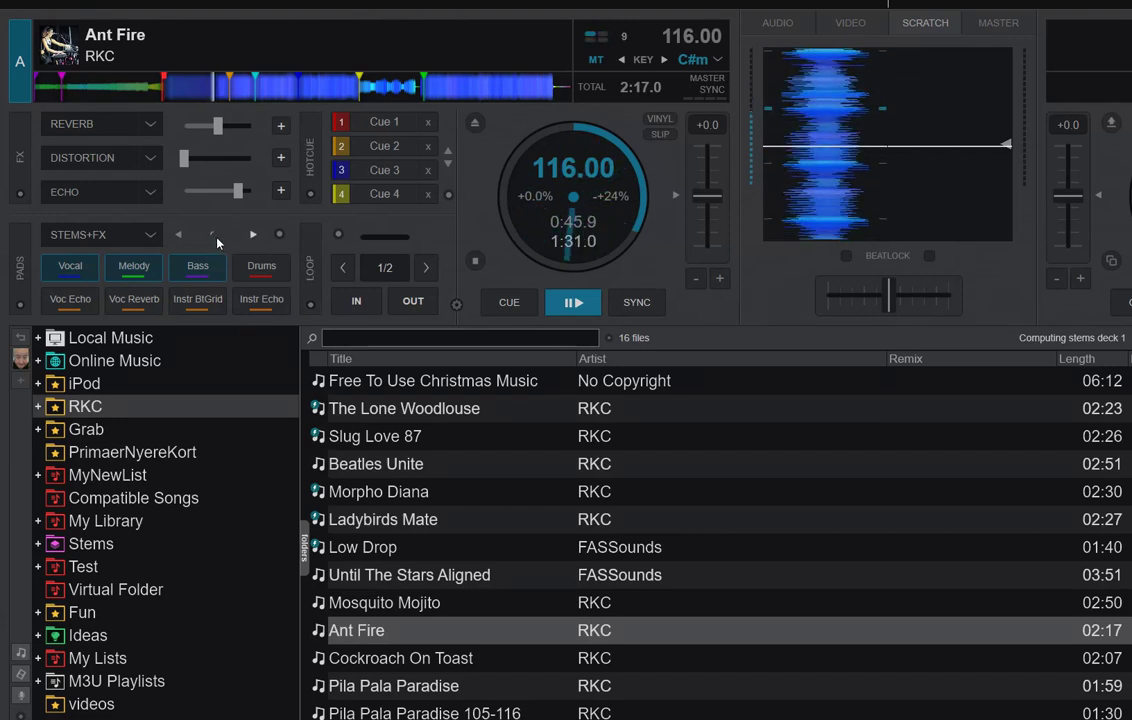
left_click(563, 306)
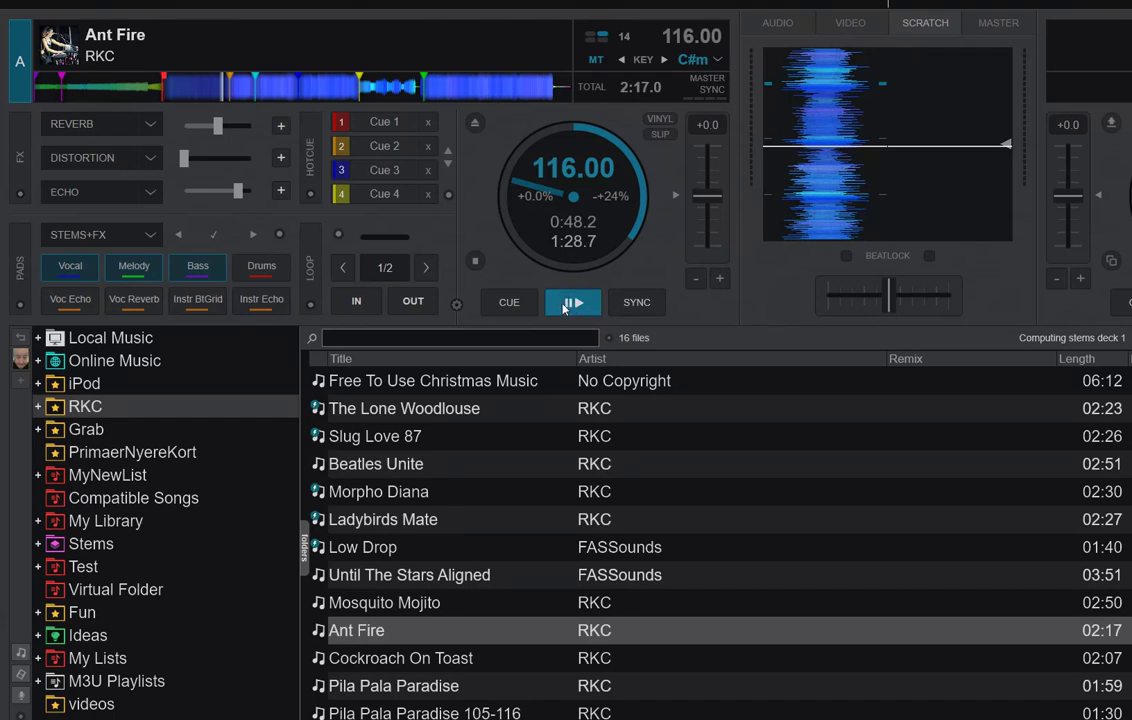
left_click(563, 306)
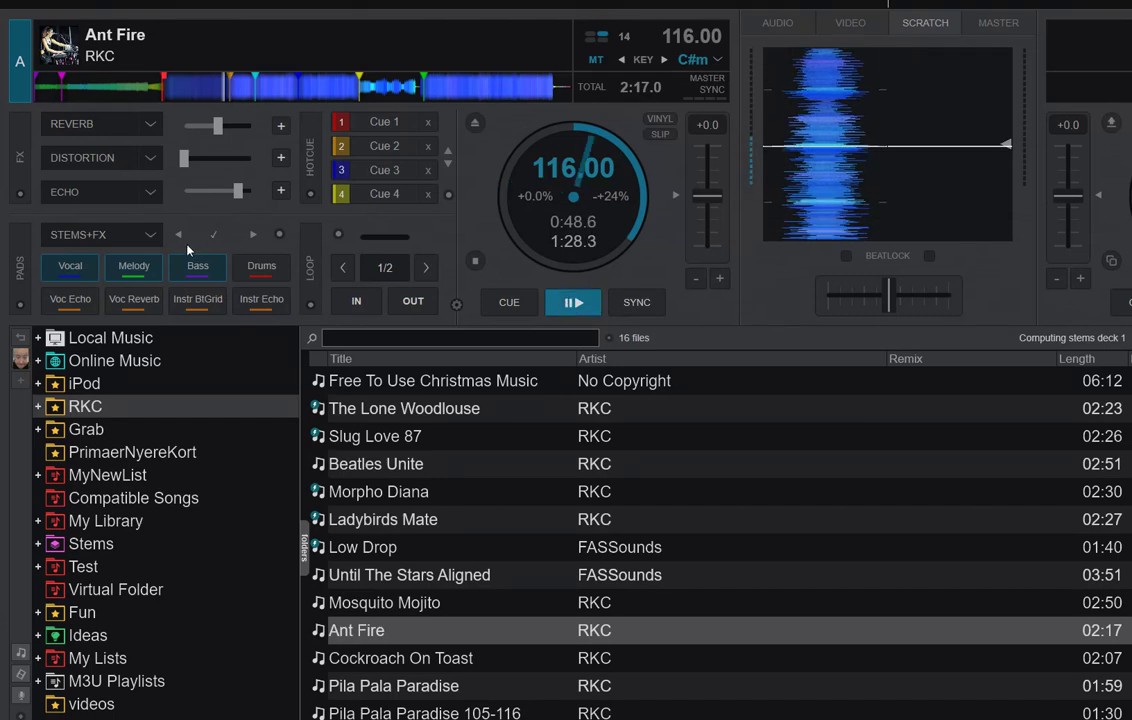
left_click(573, 305)
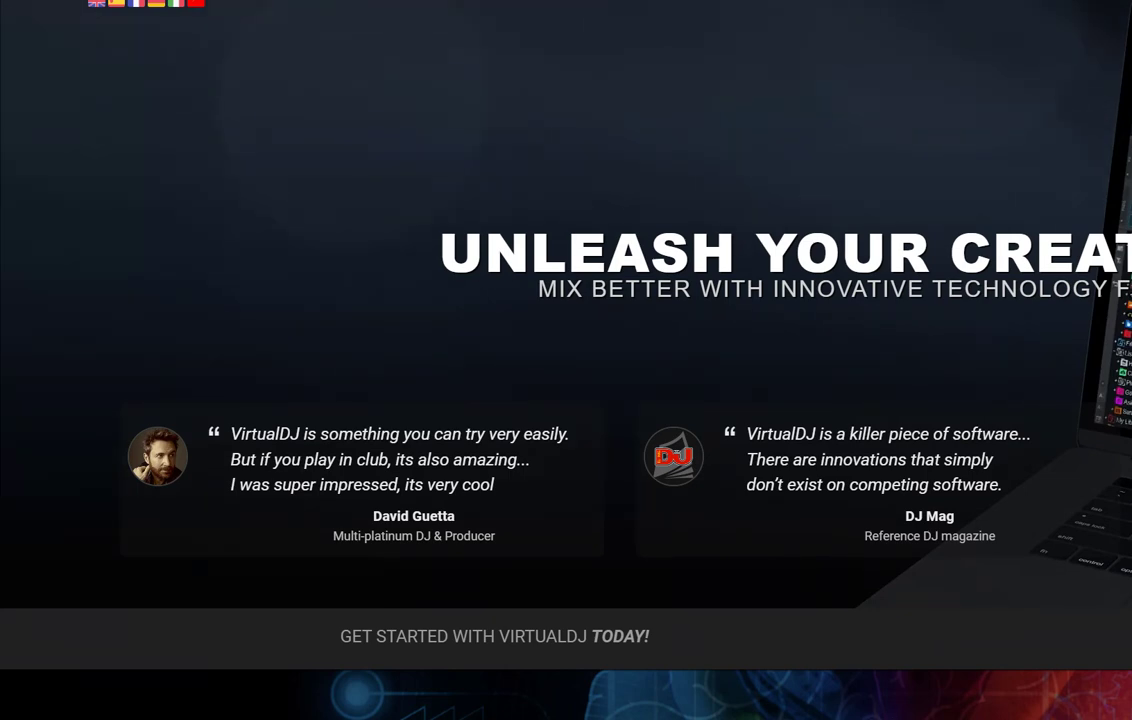
Start VirtualDJ again by searching 'virtual' in the Start menu
key("super")
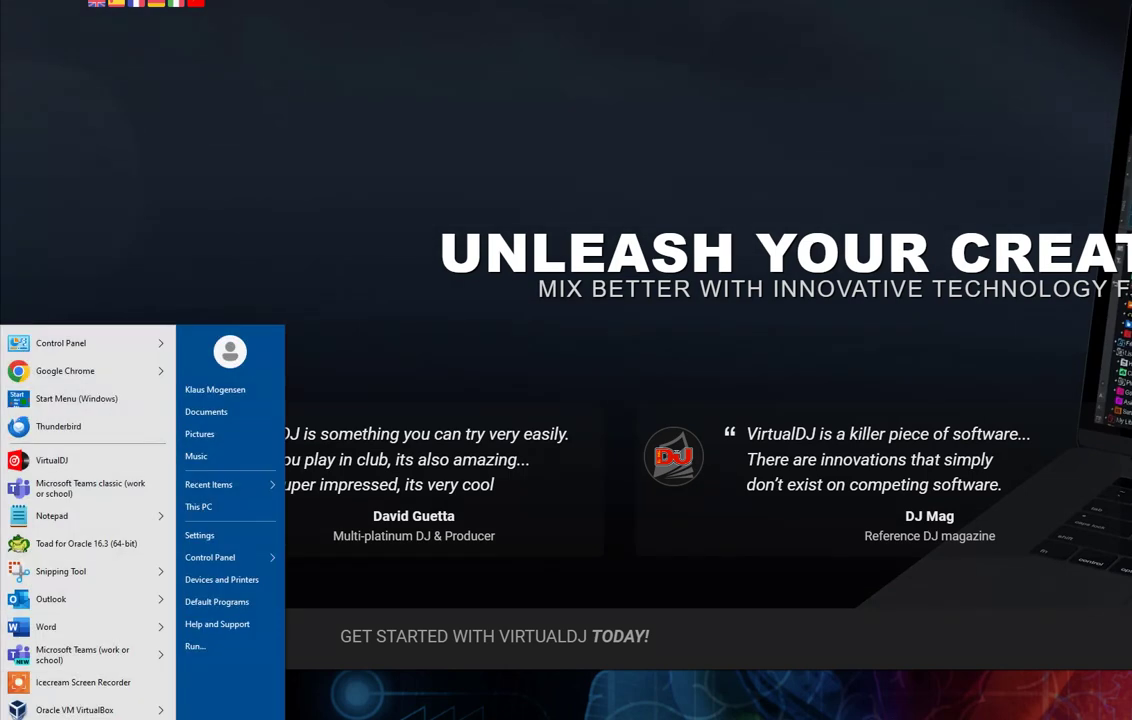
type("virtual")
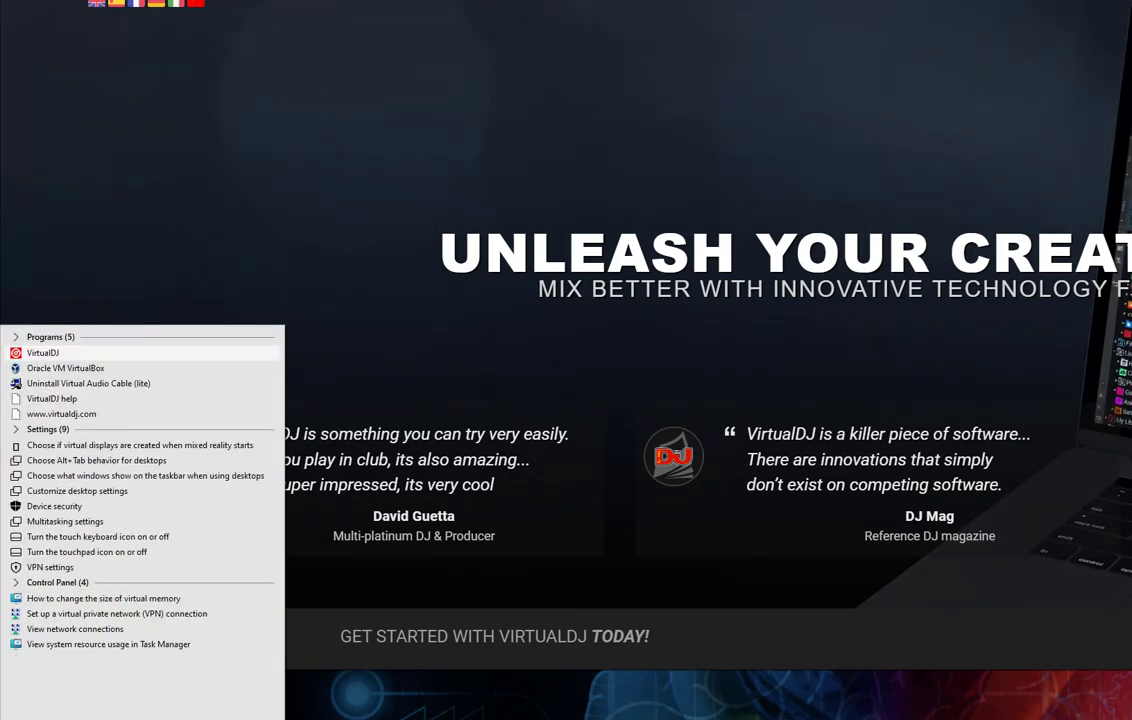
key("Return")
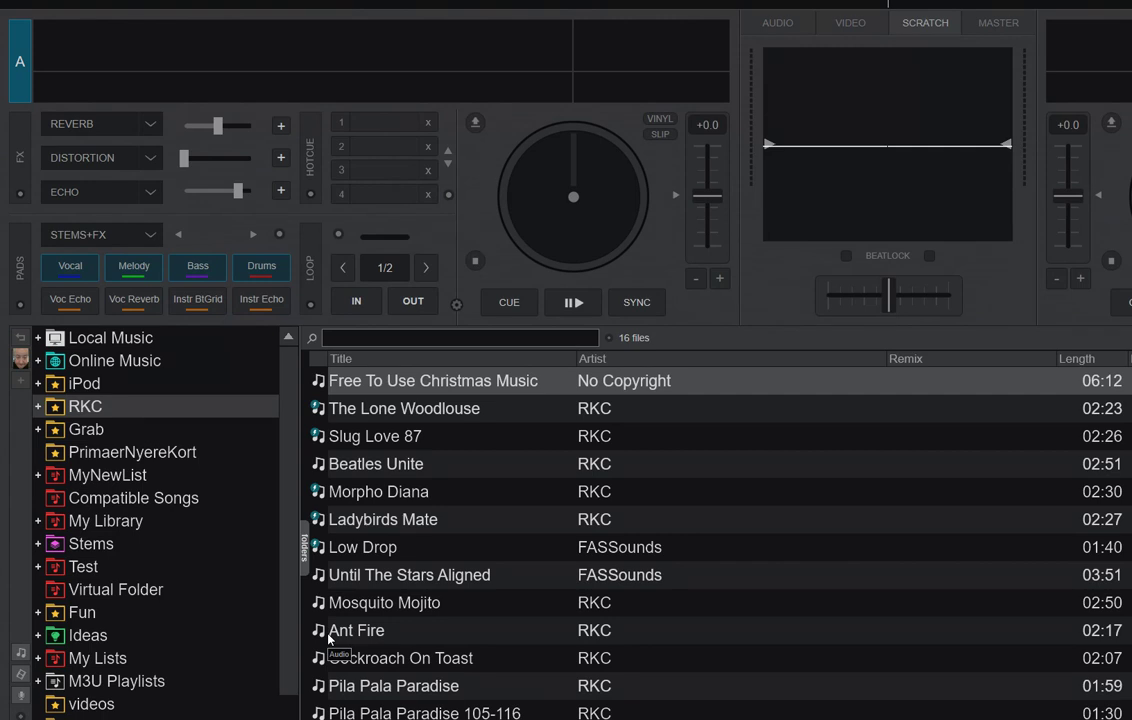
Load Ant Fire onto deck A and play it from around 1:00
left_click_drag(340, 630, 547, 210)
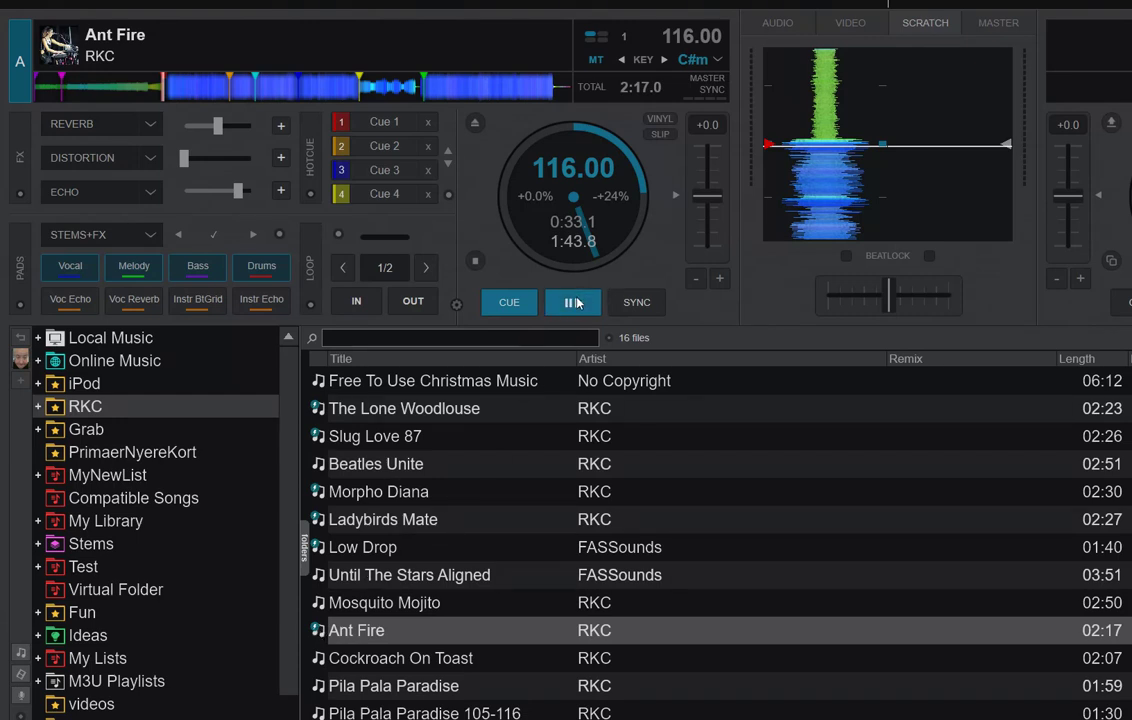
key("space")
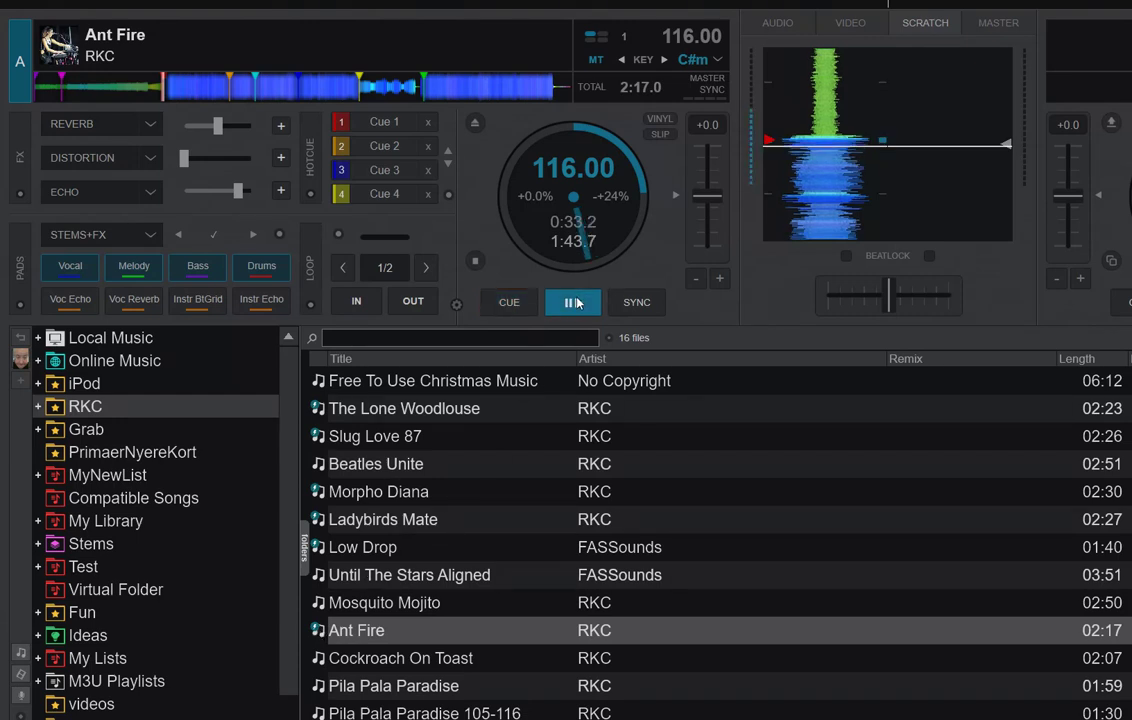
left_click(273, 88)
Jump to spots near 0:41 and 1:48, toggle the Drums stem, and stop at cue 0:33.1
left_click(301, 88)
left_click(197, 88)
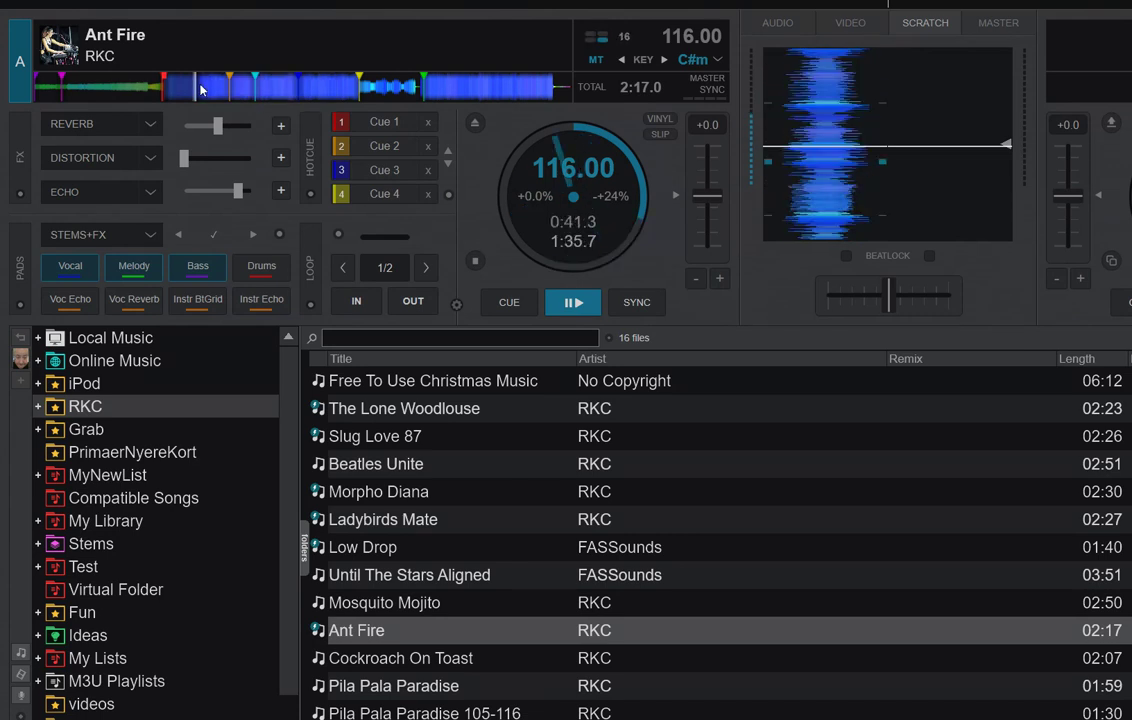
left_click(457, 88)
left_click(261, 266)
left_click(520, 308)
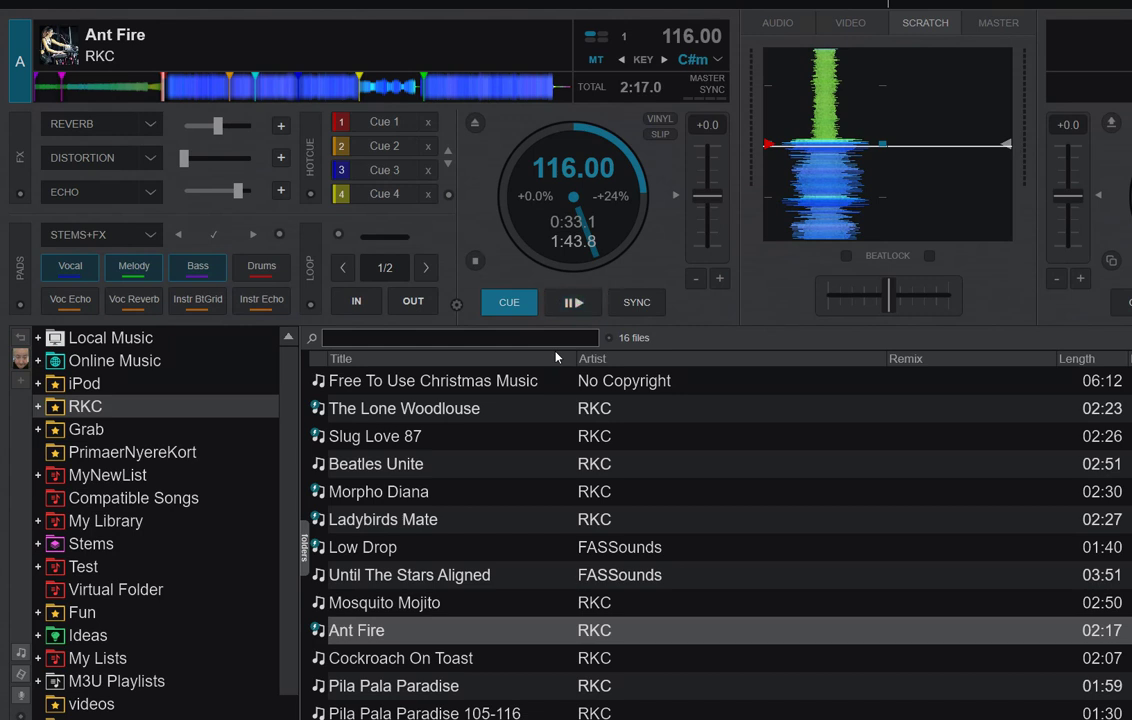
right_click(432, 628)
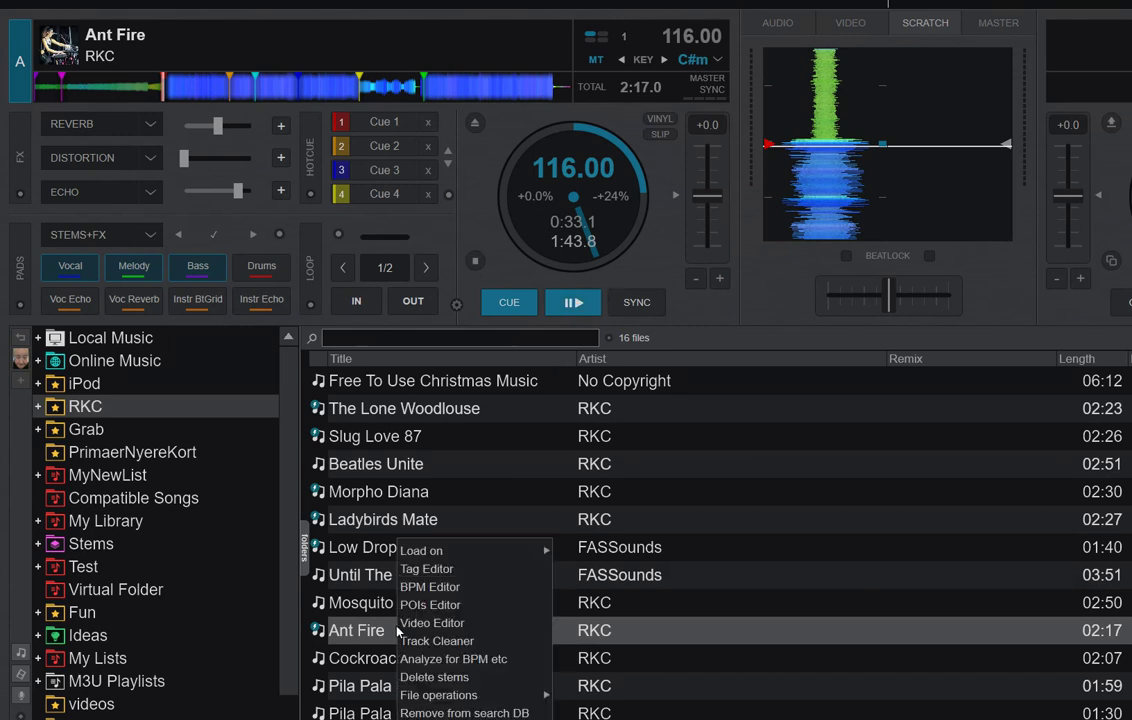
left_click(426, 568)
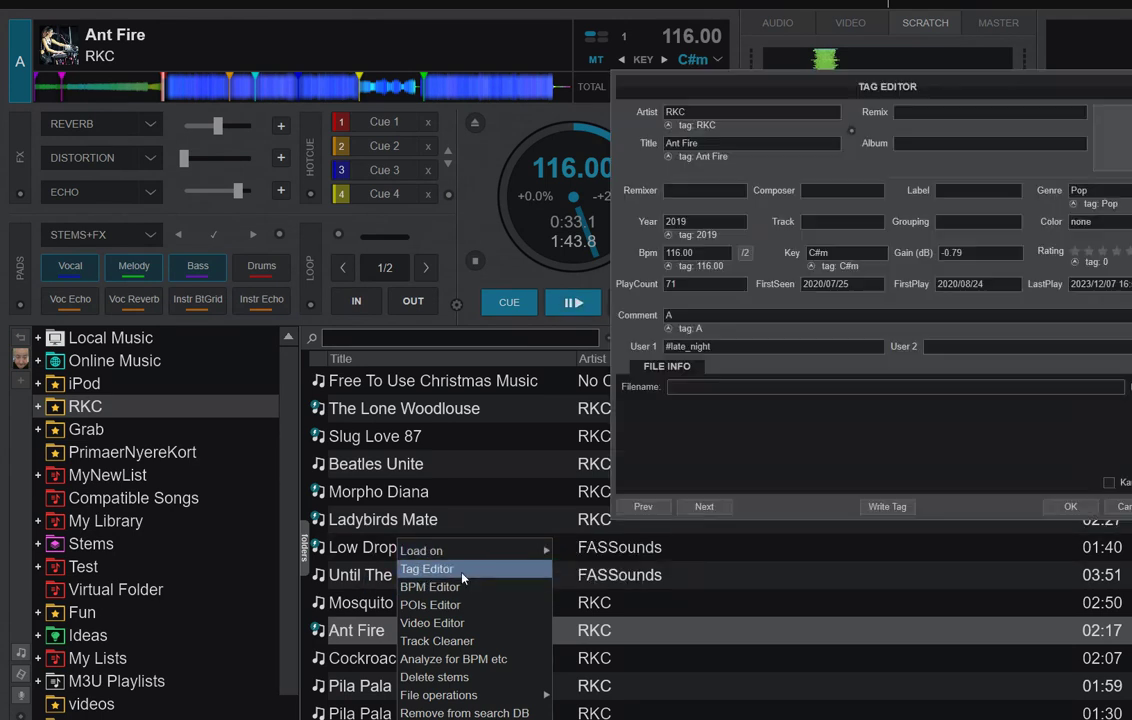
left_click_drag(850, 106, 714, 103)
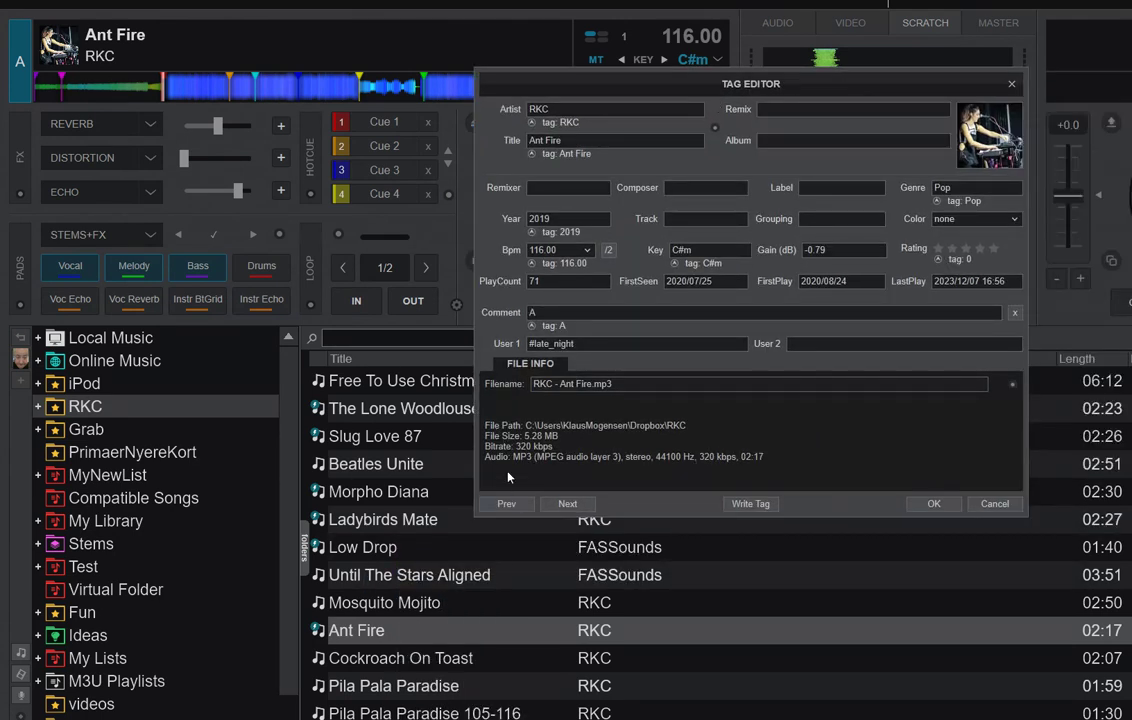
left_click(1006, 506)
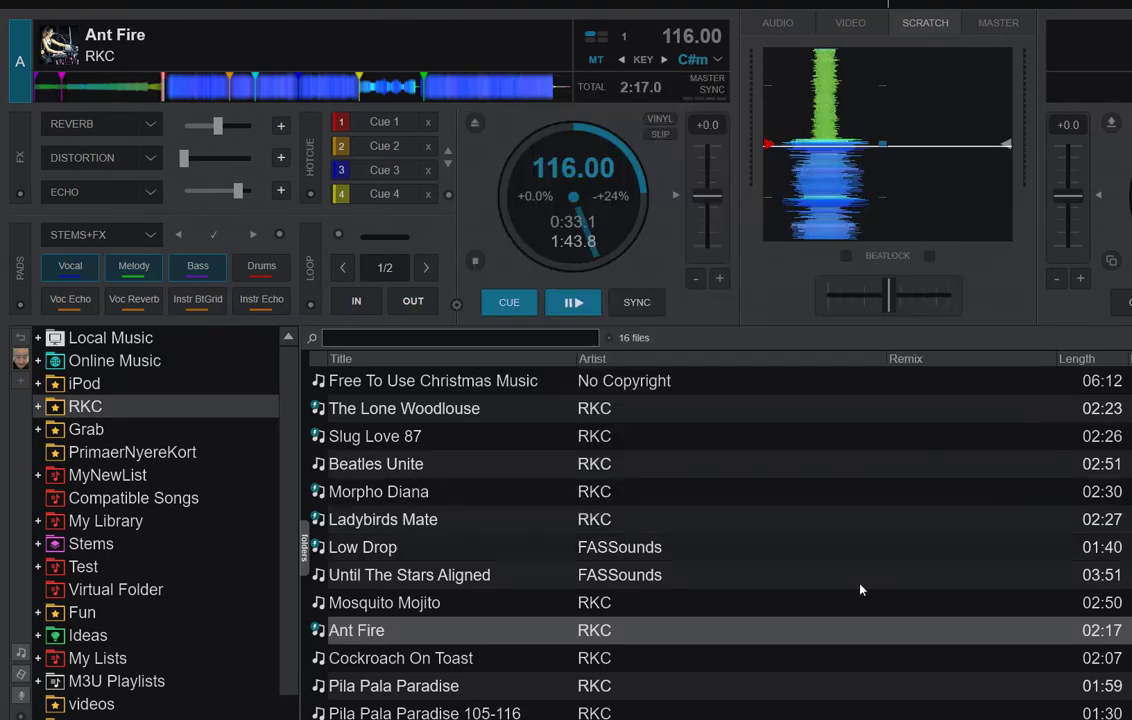